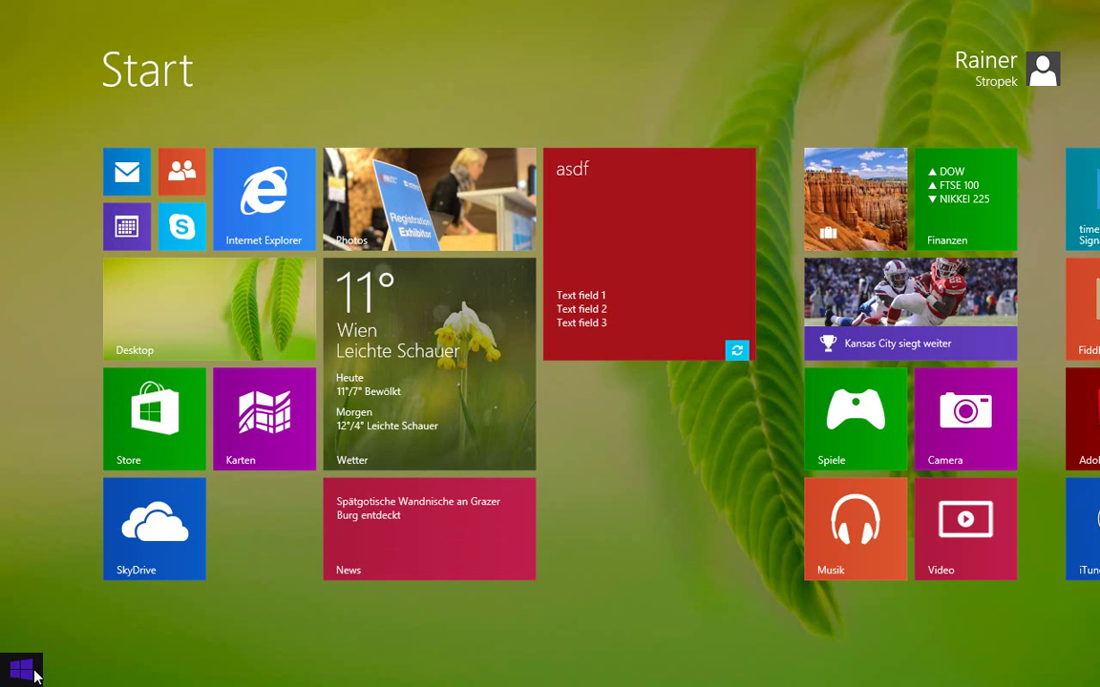
# Enable the taskbar navigation option to show the Apps view automatically when going to Start, and apply it
pyautogui.click(33, 672)
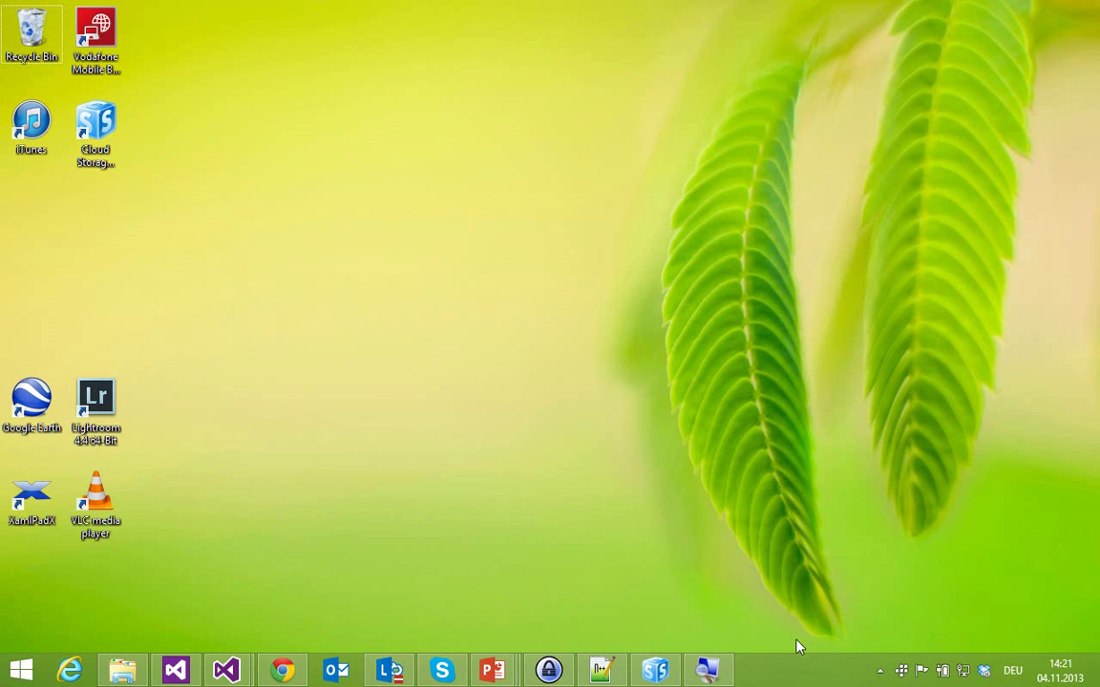
pyautogui.rightClick(781, 674)
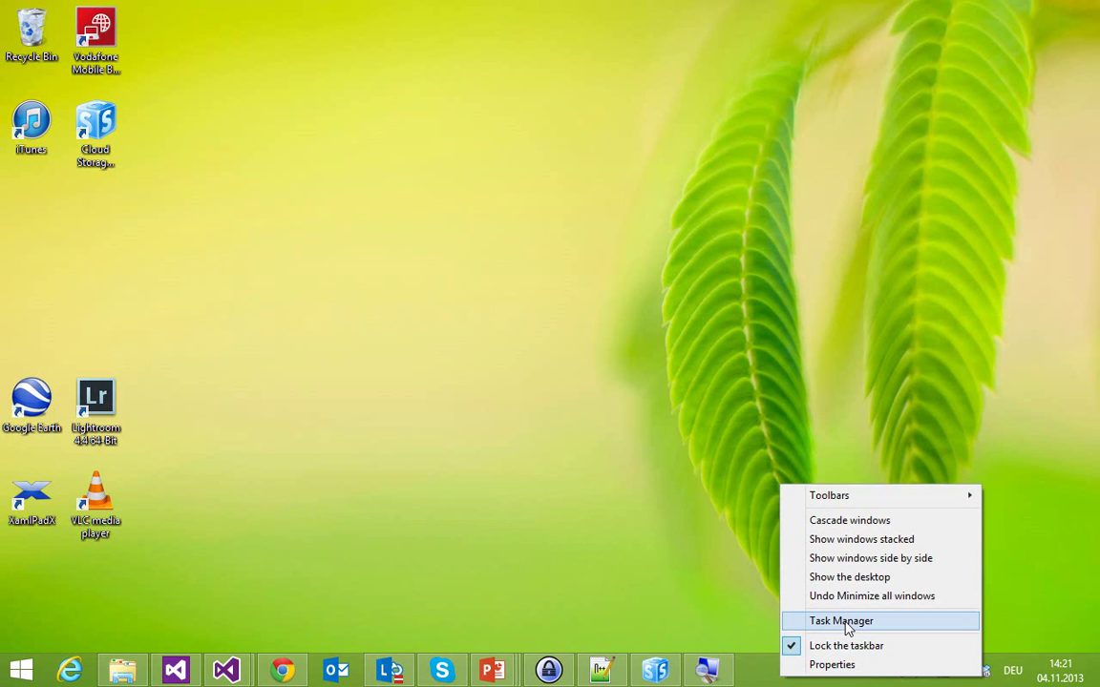
pyautogui.click(846, 665)
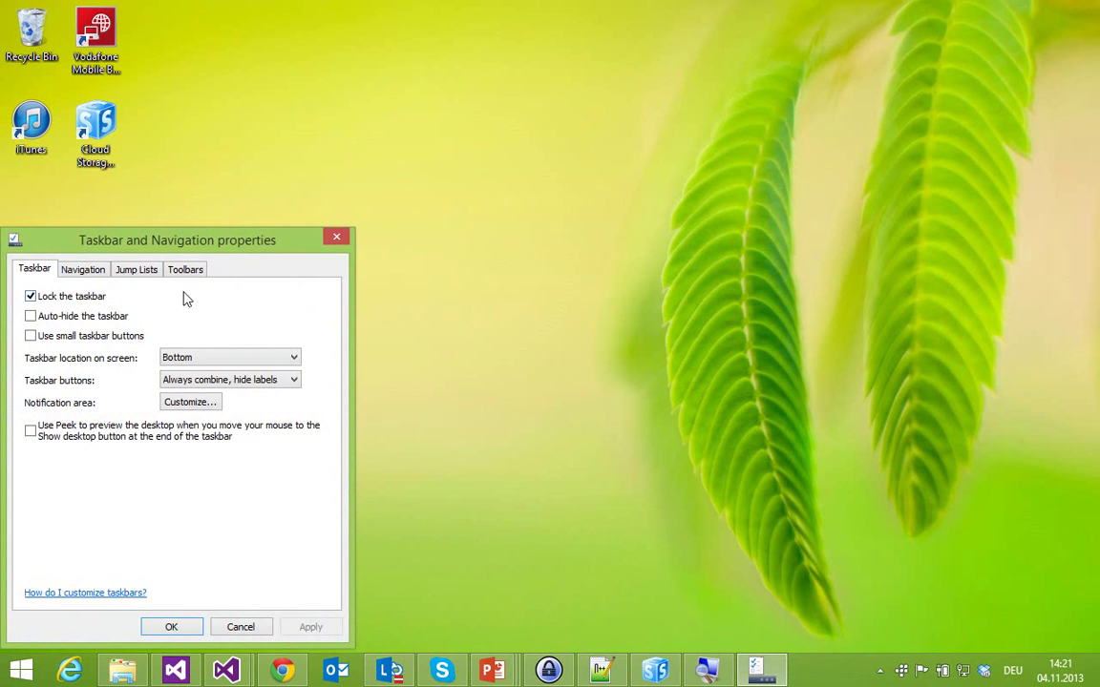
pyautogui.click(84, 269)
pyautogui.moveTo(93, 243); pyautogui.dragTo(310, 100)
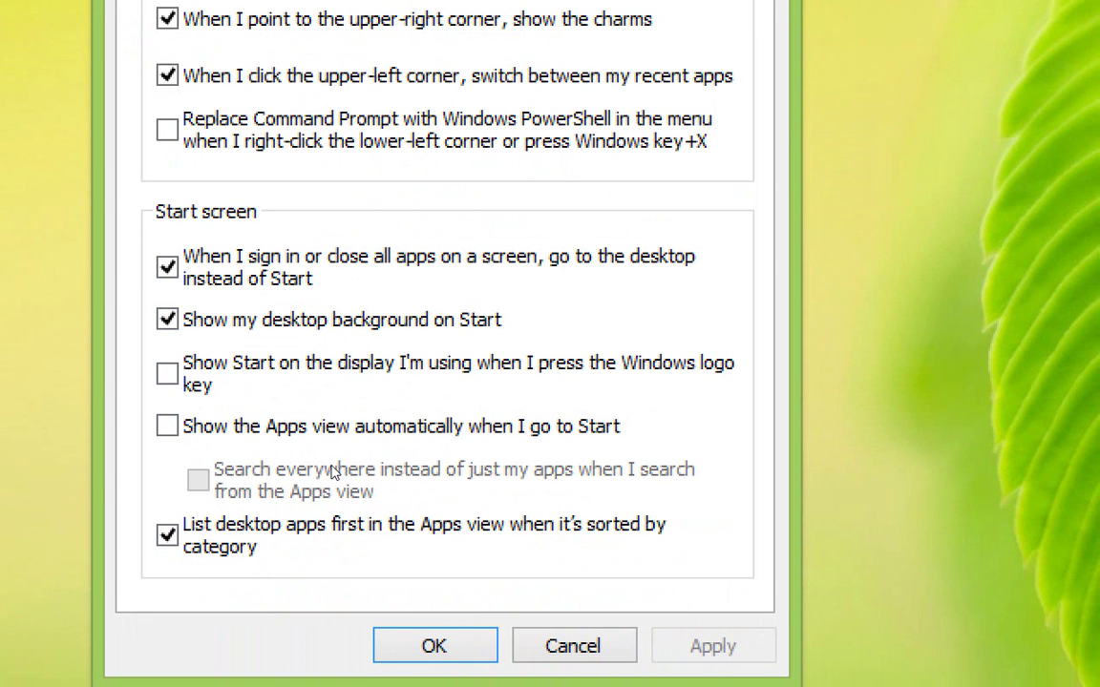
pyautogui.click(302, 426)
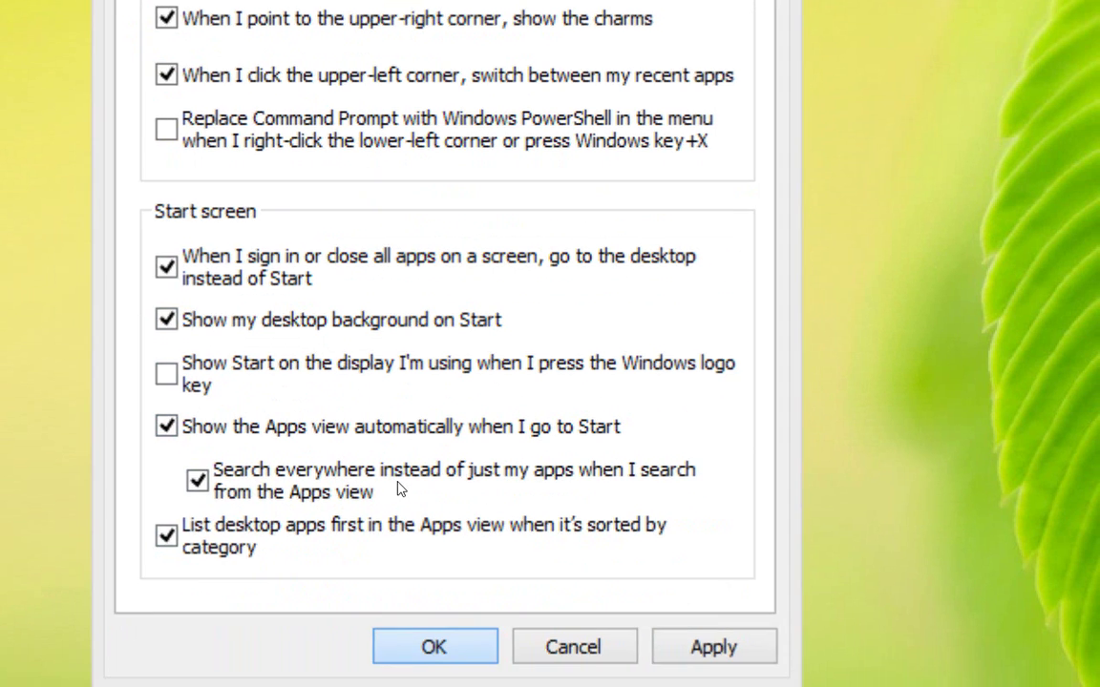
pyautogui.press('Return')
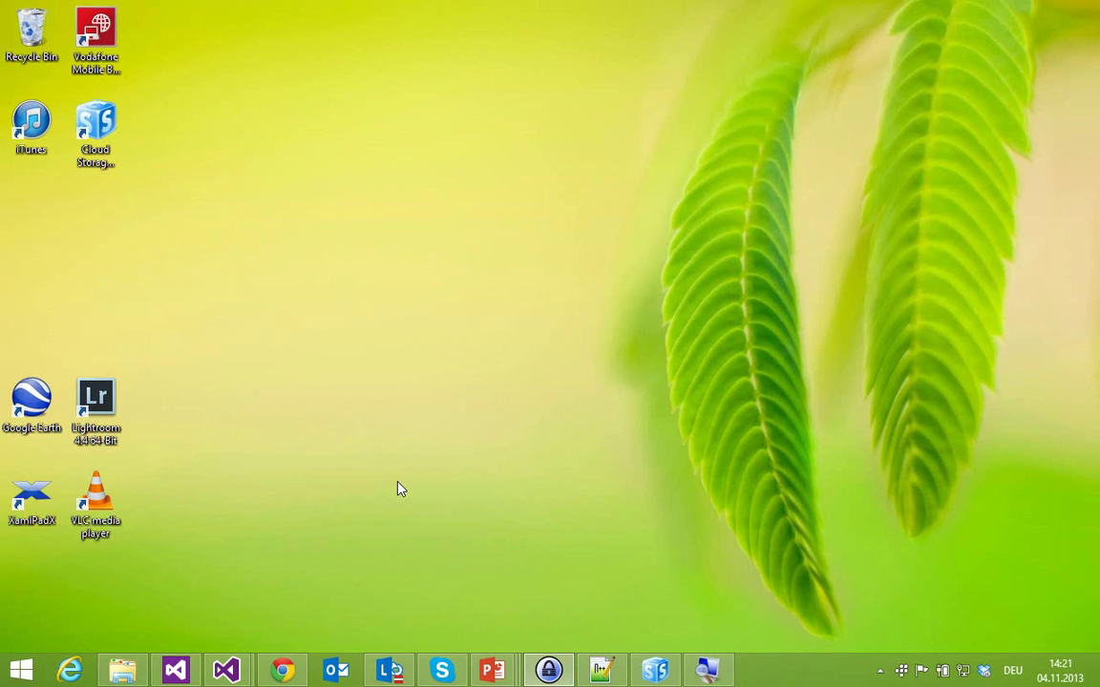
# Open Start to view the Apps list by category, and return to the desktop
pyautogui.click(16, 672)
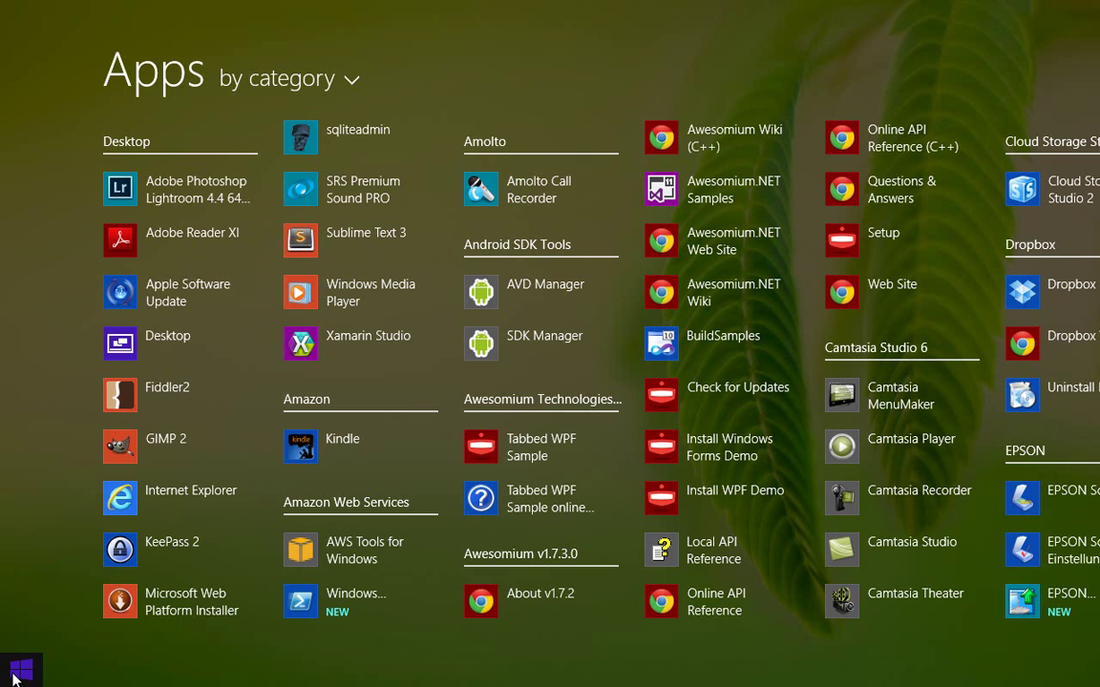
pyautogui.hotkey('alt', 'Tab')
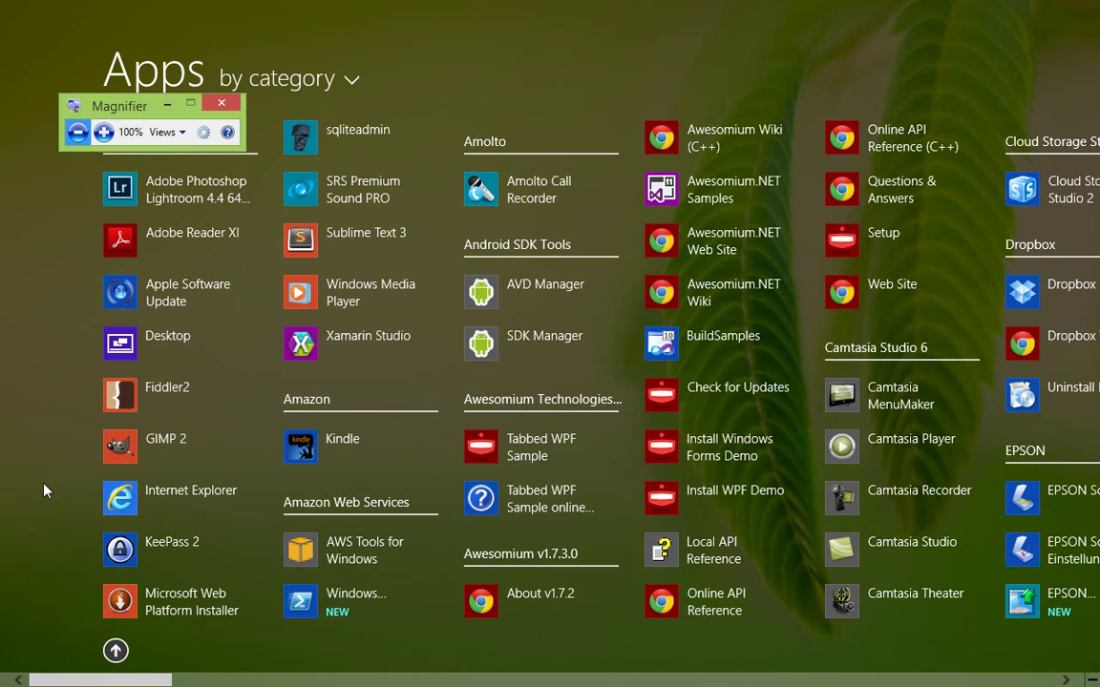
pyautogui.press('super+d')
# Open the taskbar's navigation properties and examine the option that lists desktop apps first when sorted by category
pyautogui.rightClick(309, 301)
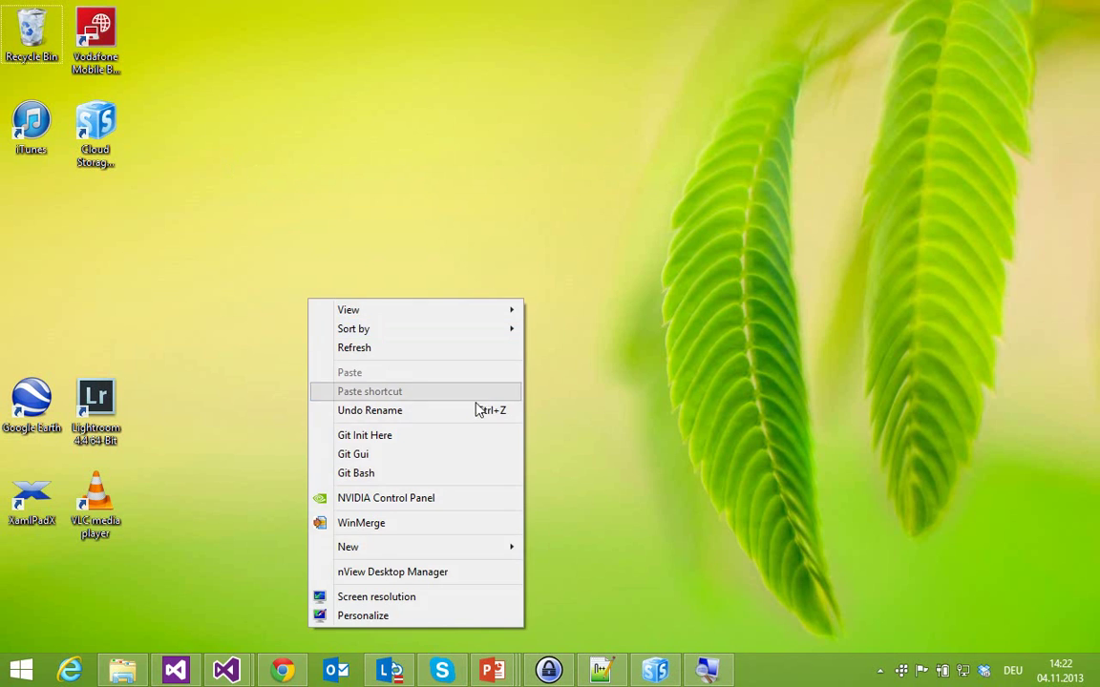
pyautogui.rightClick(802, 668)
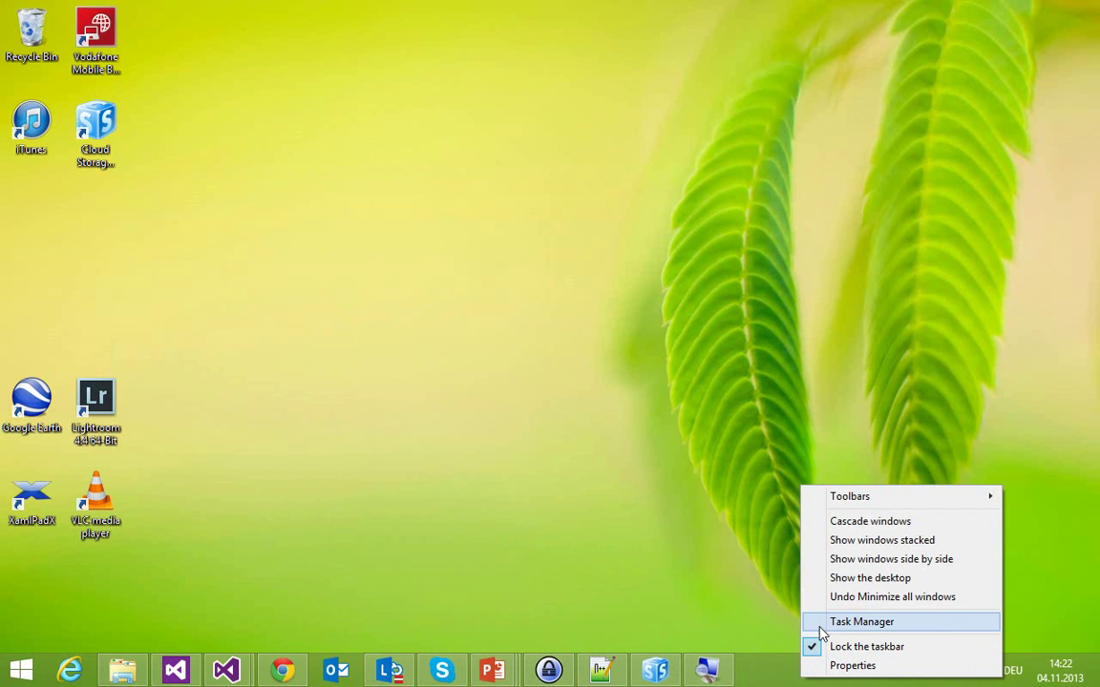
pyautogui.click(840, 666)
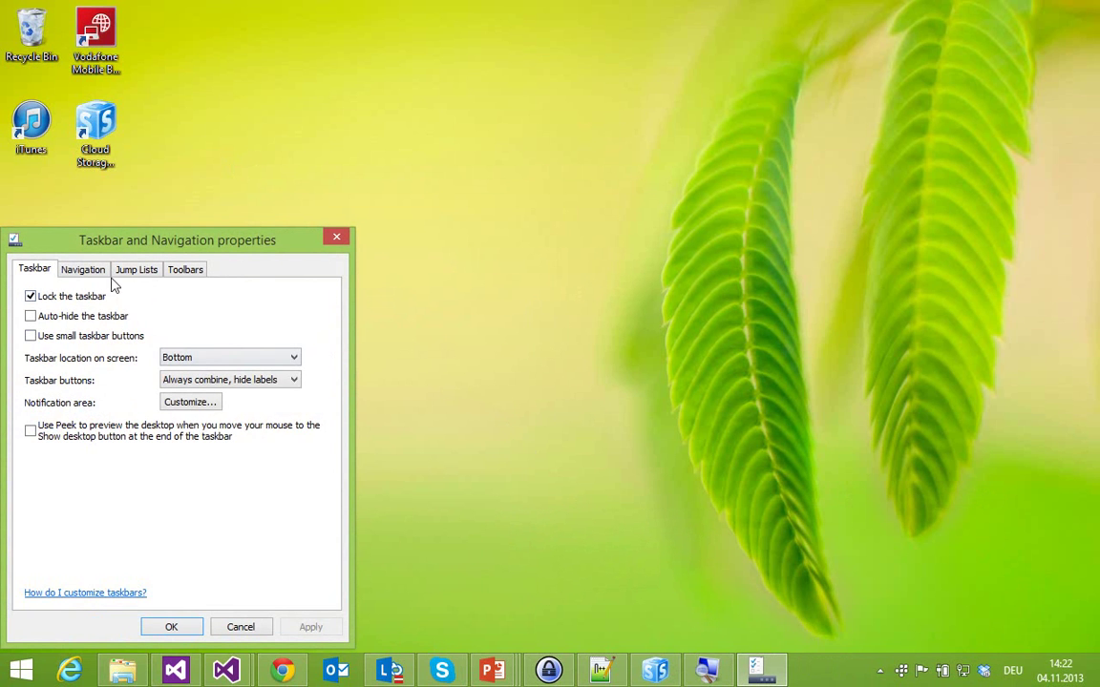
pyautogui.click(88, 270)
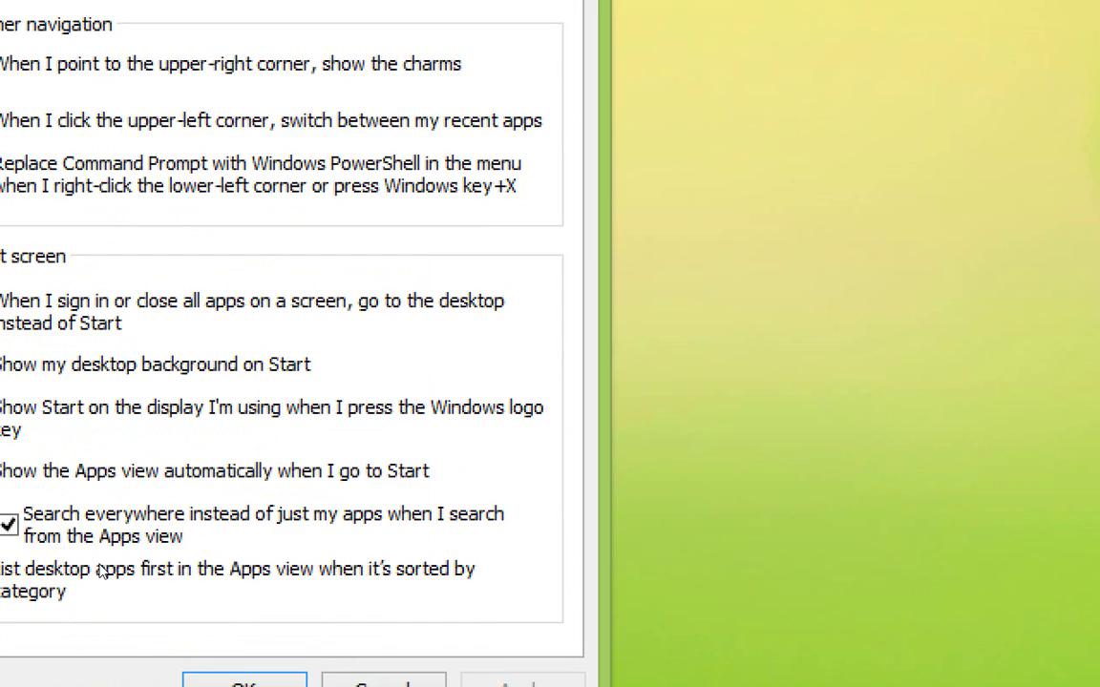
pyautogui.click(76, 577)
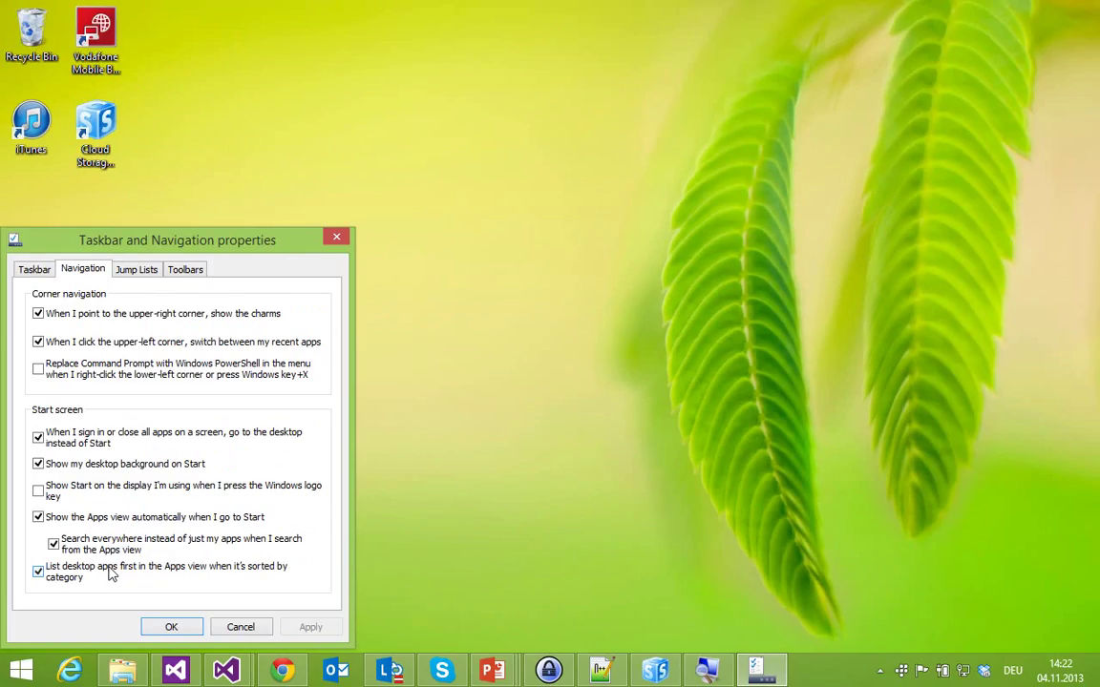
# Browse the Apps view, switch to the Start screen tiles and back, and return to the open taskbar properties
pyautogui.press('super')
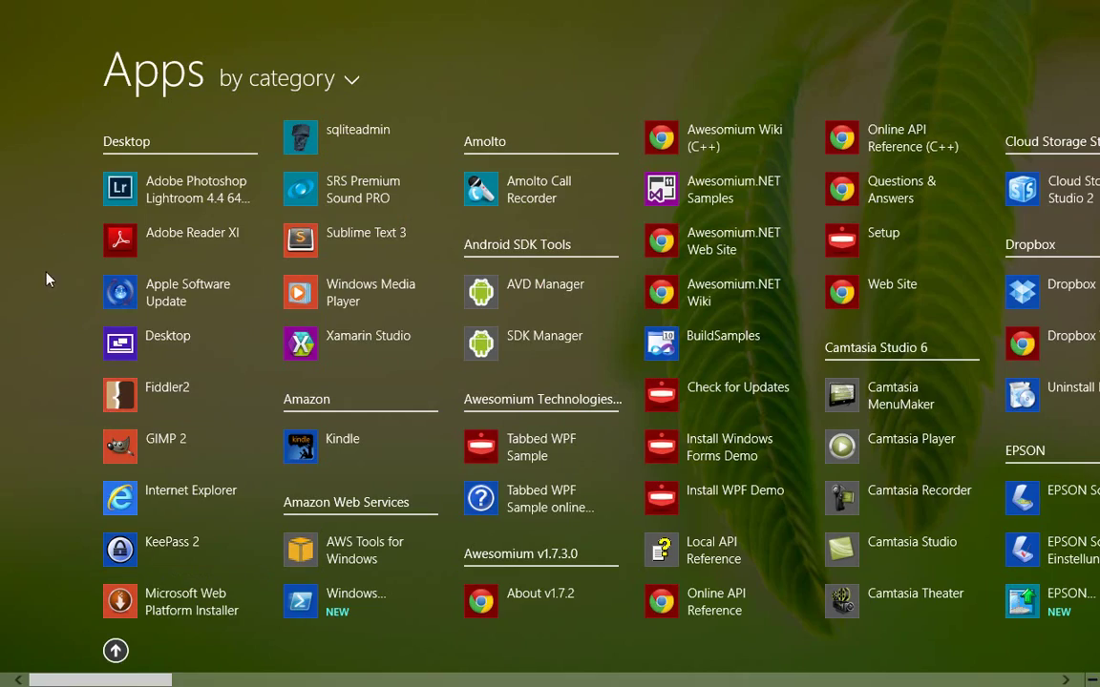
pyautogui.scroll(-10, 48, 278)
pyautogui.scroll(10, 550, 382)
pyautogui.click(115, 651)
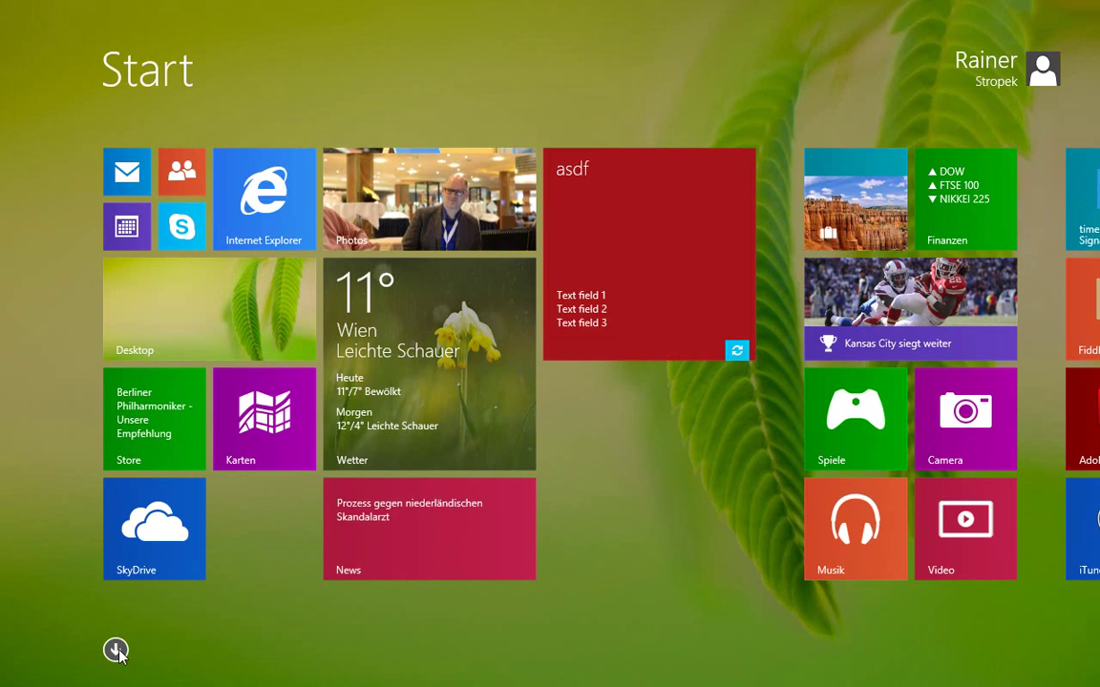
pyautogui.click(116, 651)
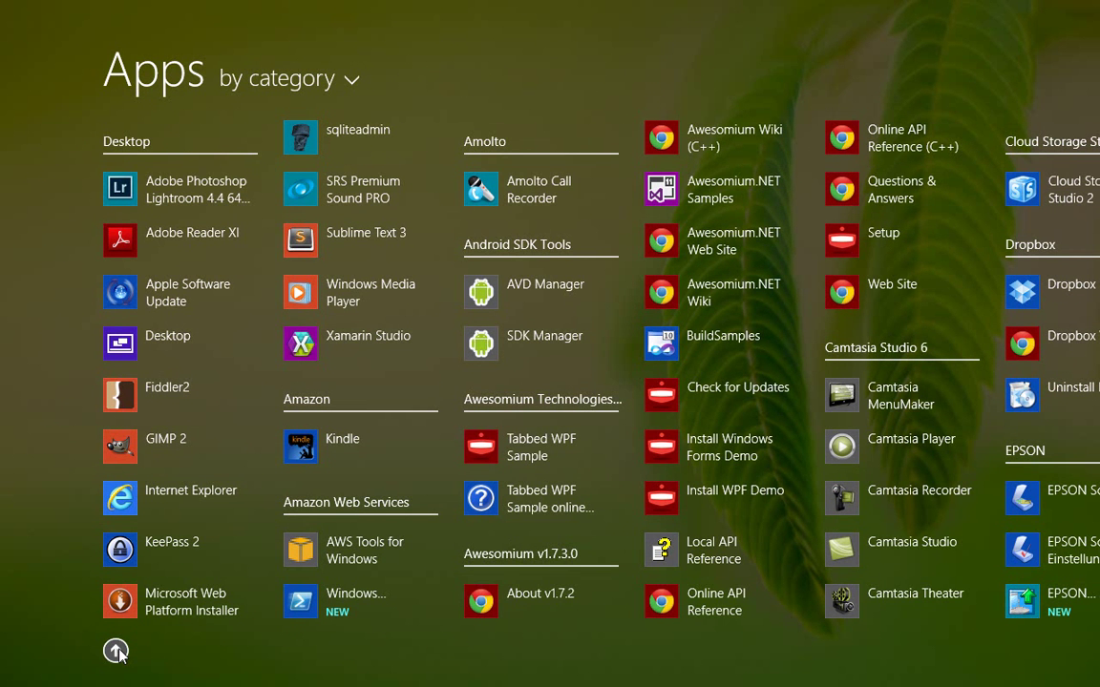
pyautogui.press('super')
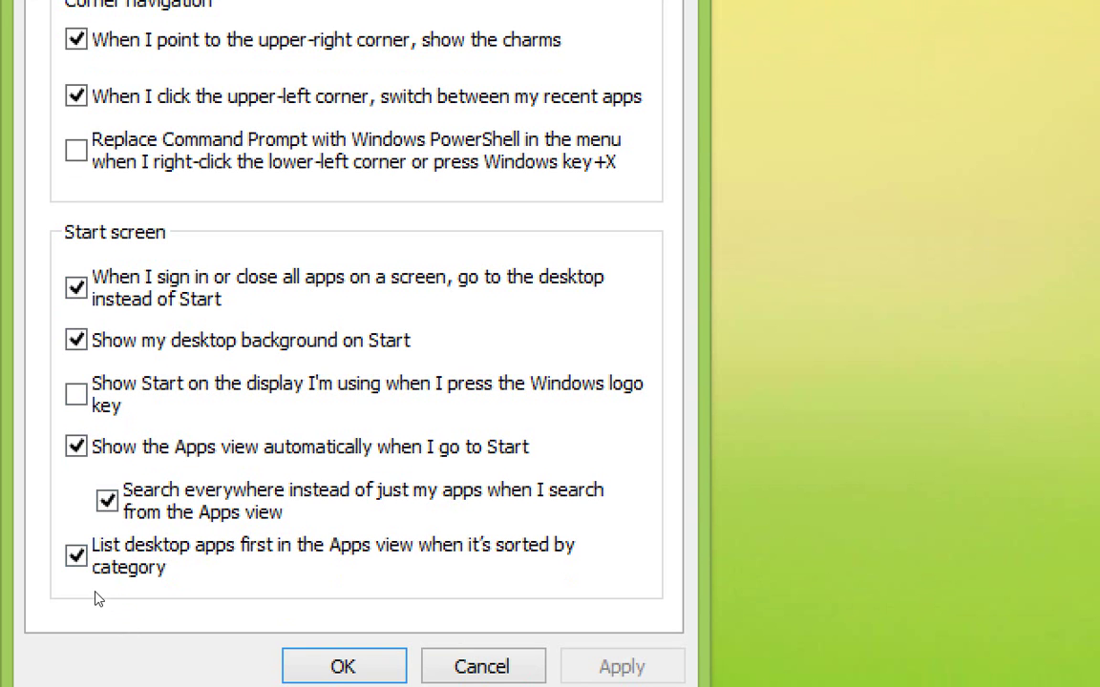
# Turn off showing the Apps view automatically when going to Start, apply it and check the Start screen
pyautogui.click(75, 445)
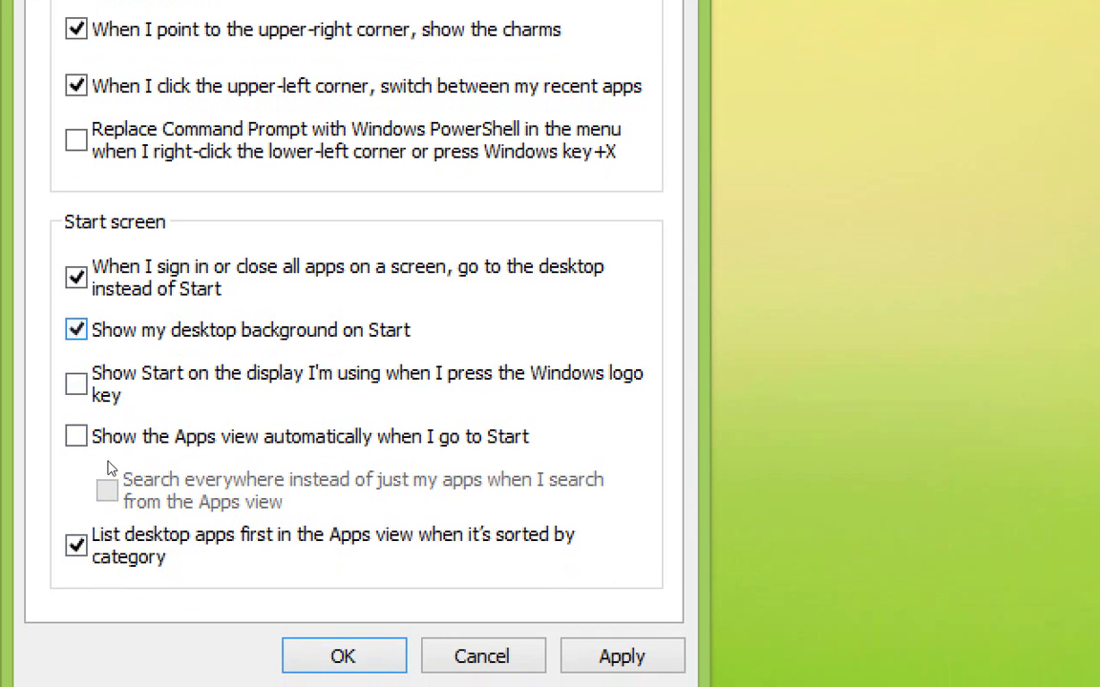
pyautogui.press('Return')
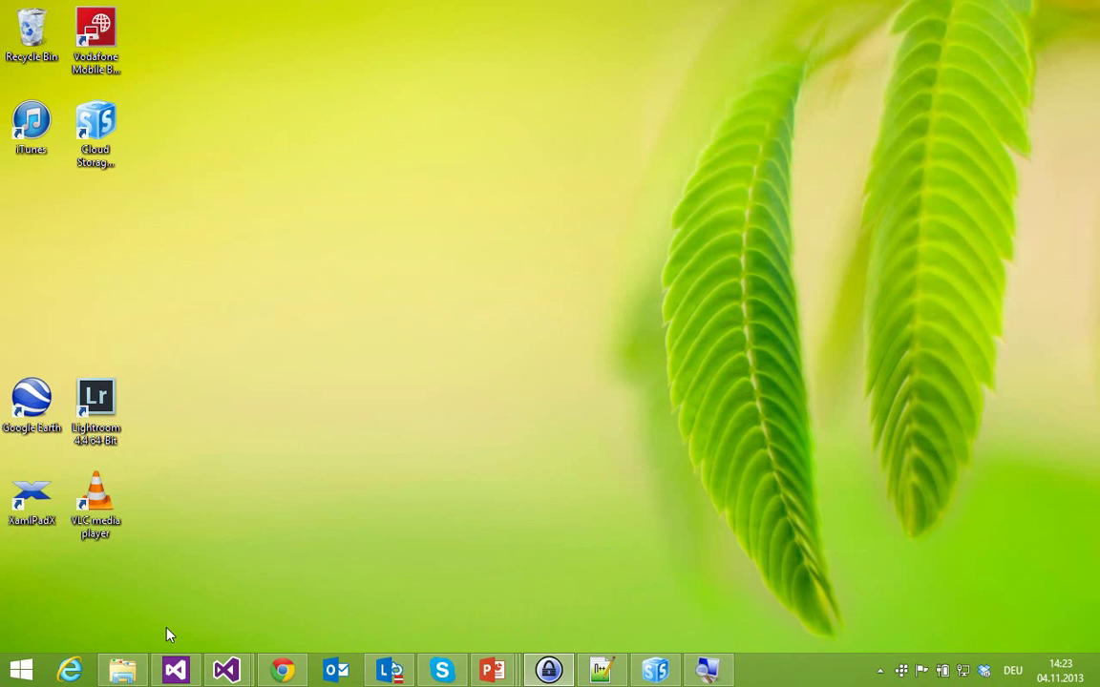
pyautogui.press('super')
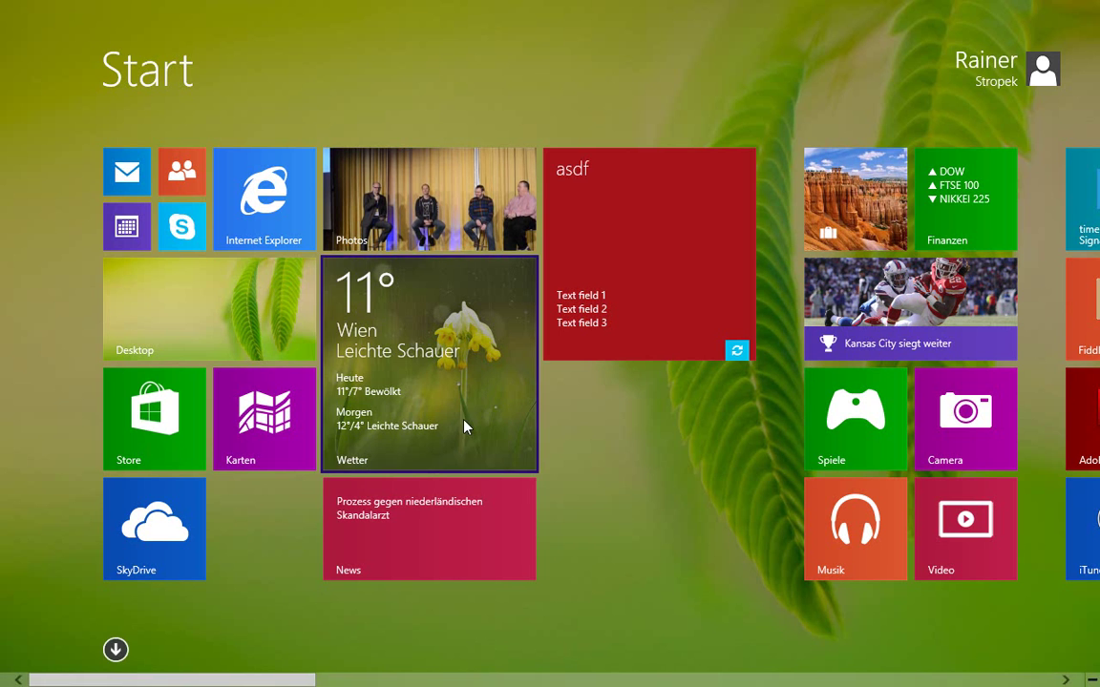
pyautogui.press('super')
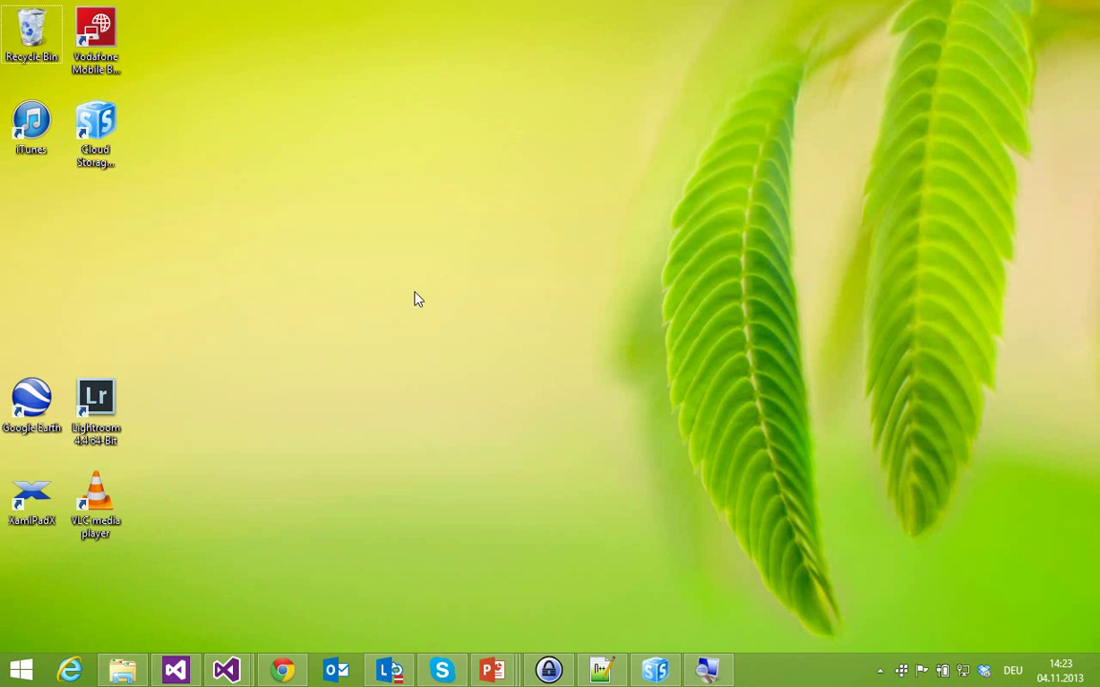
pyautogui.press('super')
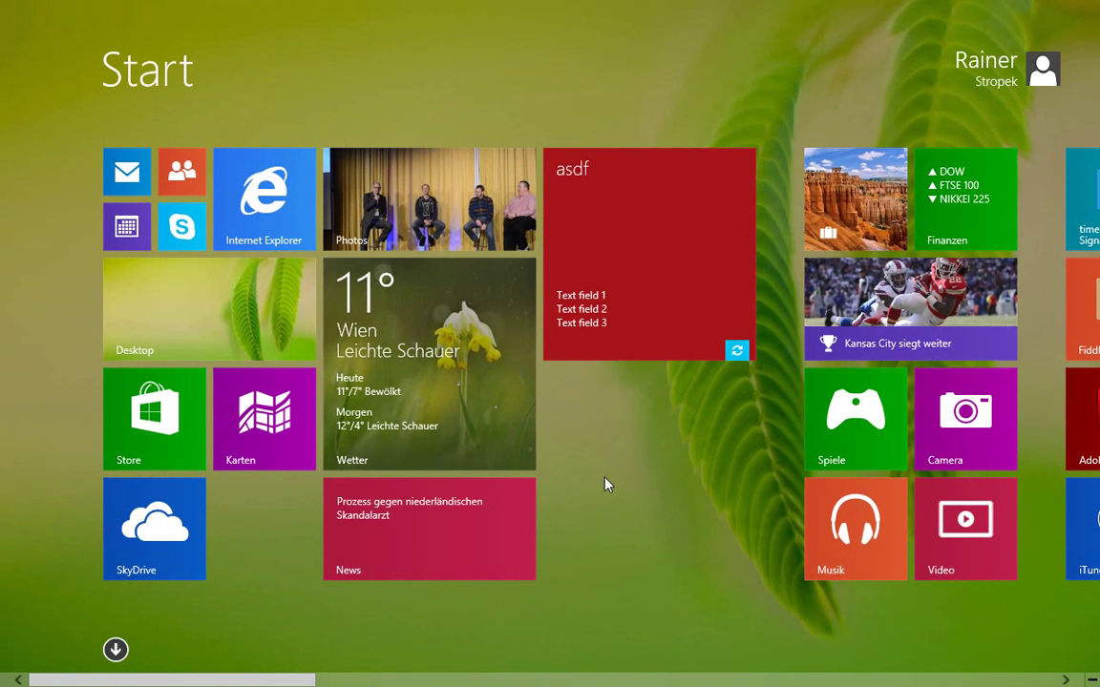
# Show the available resize options for the Wetter tile on the Start screen, and dismiss them without choosing one
pyautogui.rightClick(371, 310)
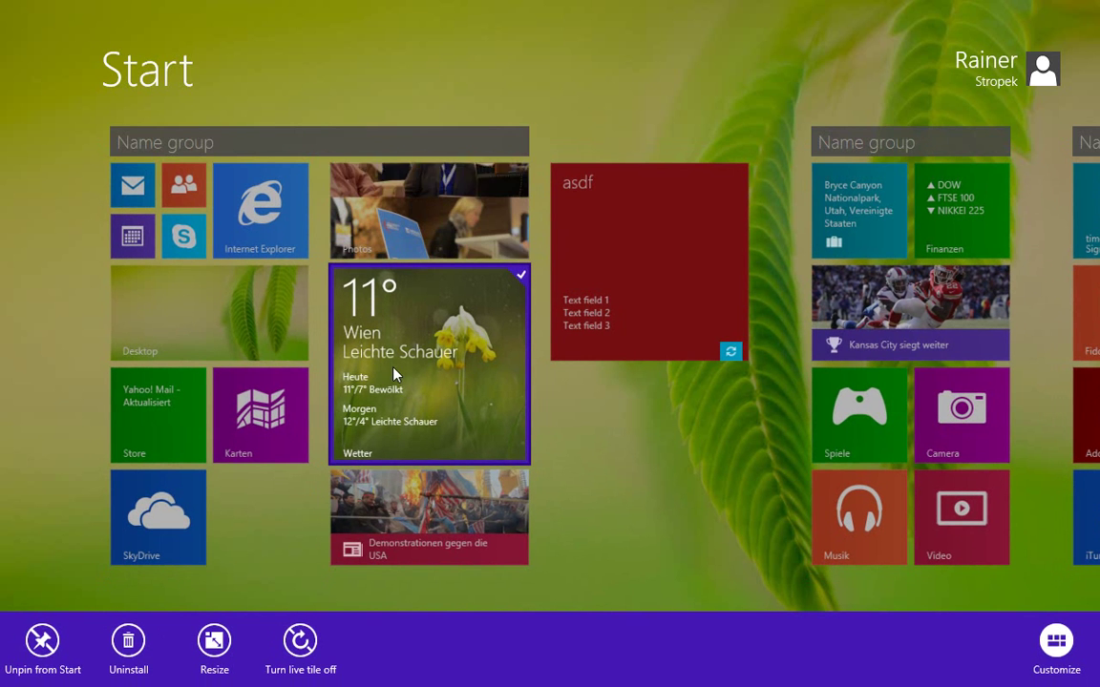
pyautogui.click(217, 649)
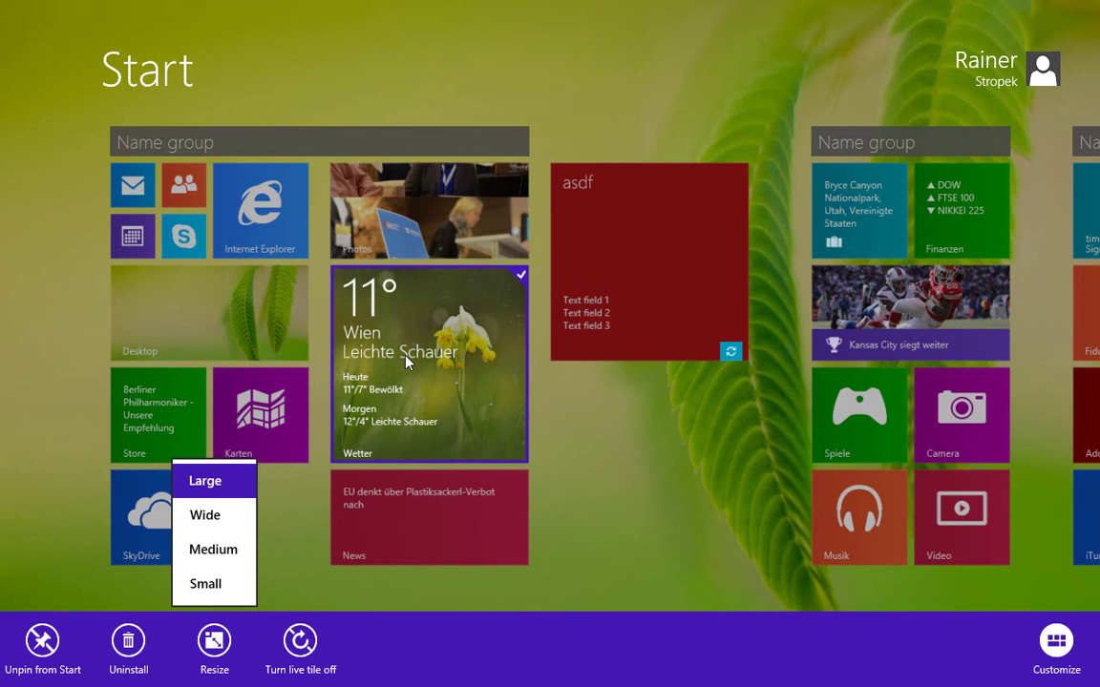
pyautogui.press('Escape')
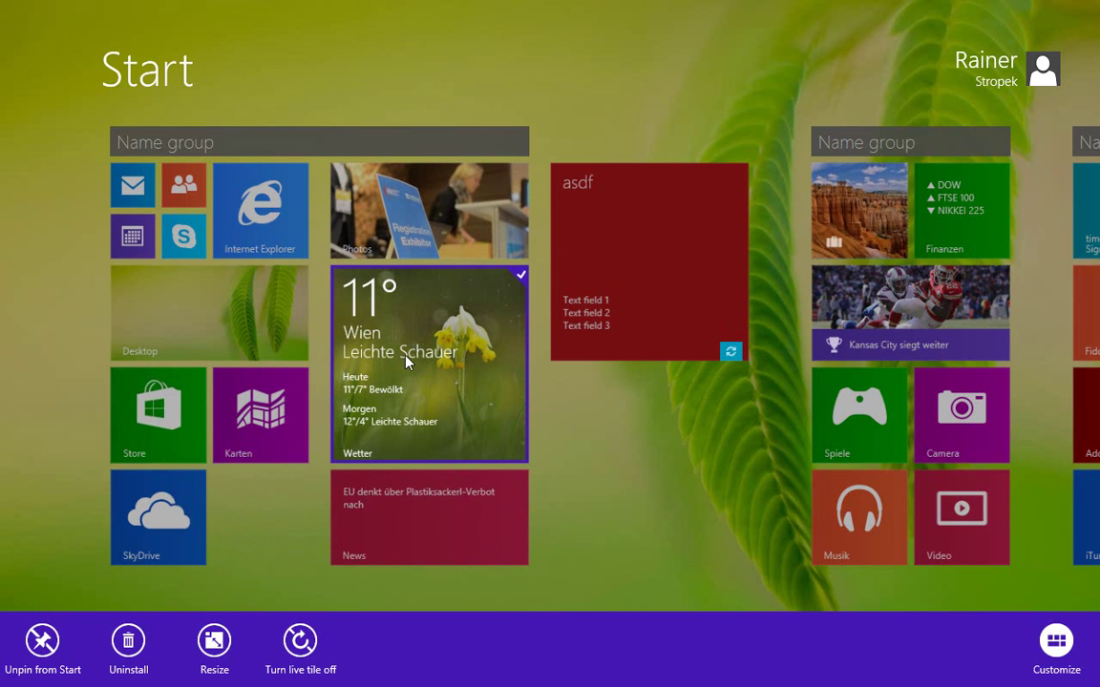
pyautogui.press('Escape')
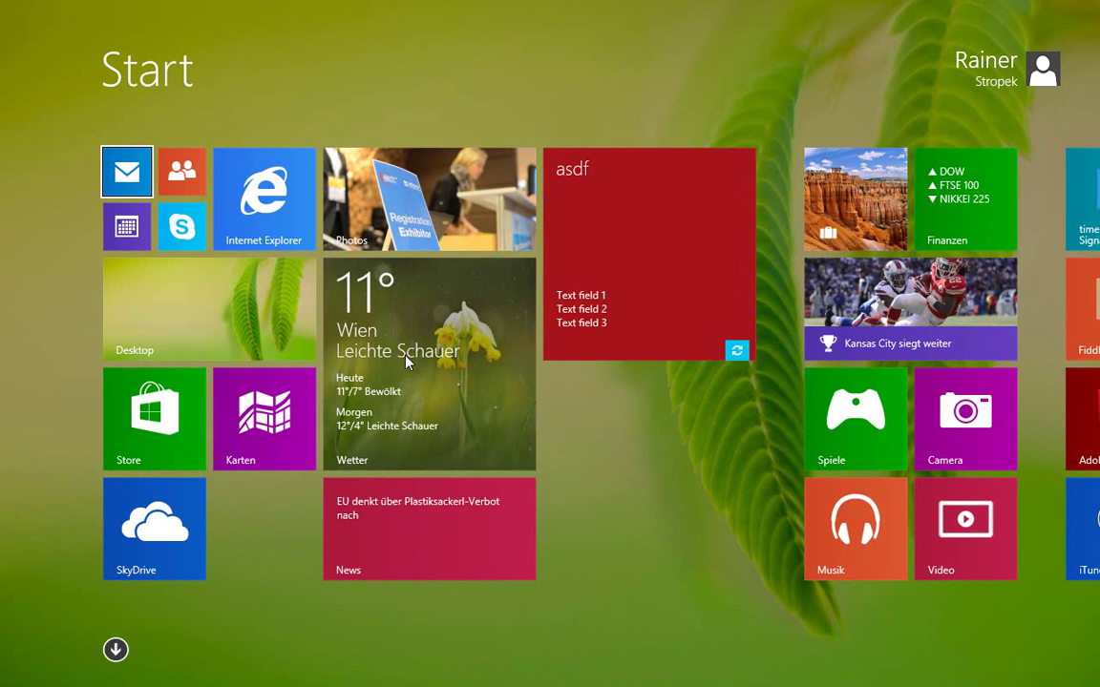
# Switch from the Start screen to the Visual Studio window showing the Start Page, and close that page
pyautogui.press('super')
pyautogui.moveTo(225, 671)
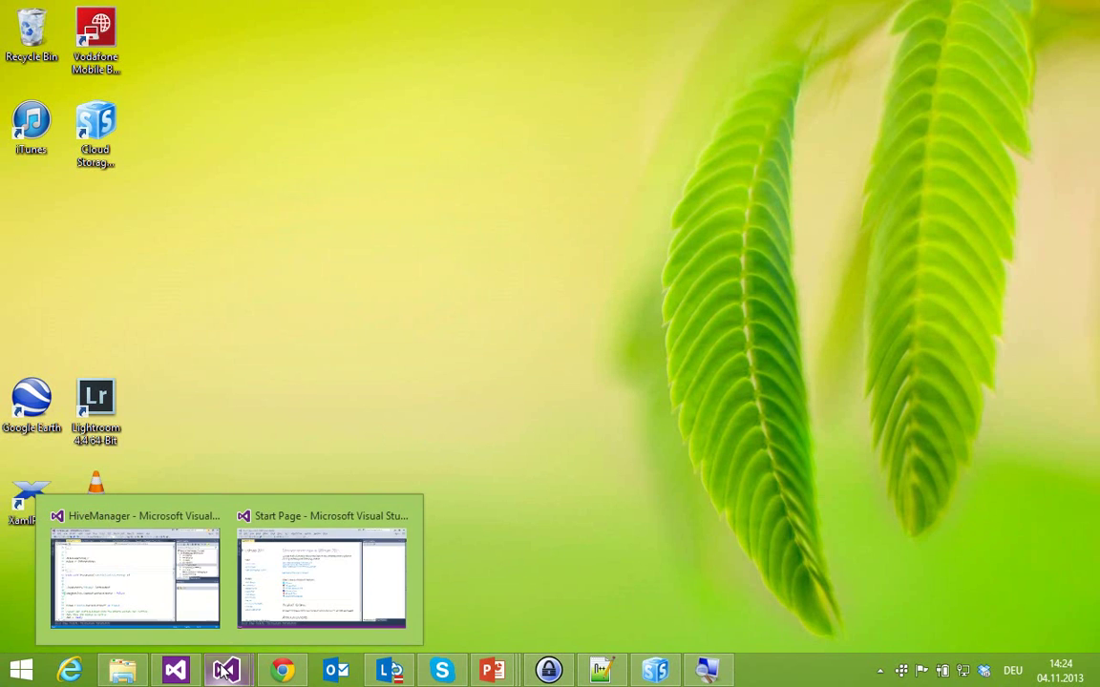
pyautogui.click(245, 582)
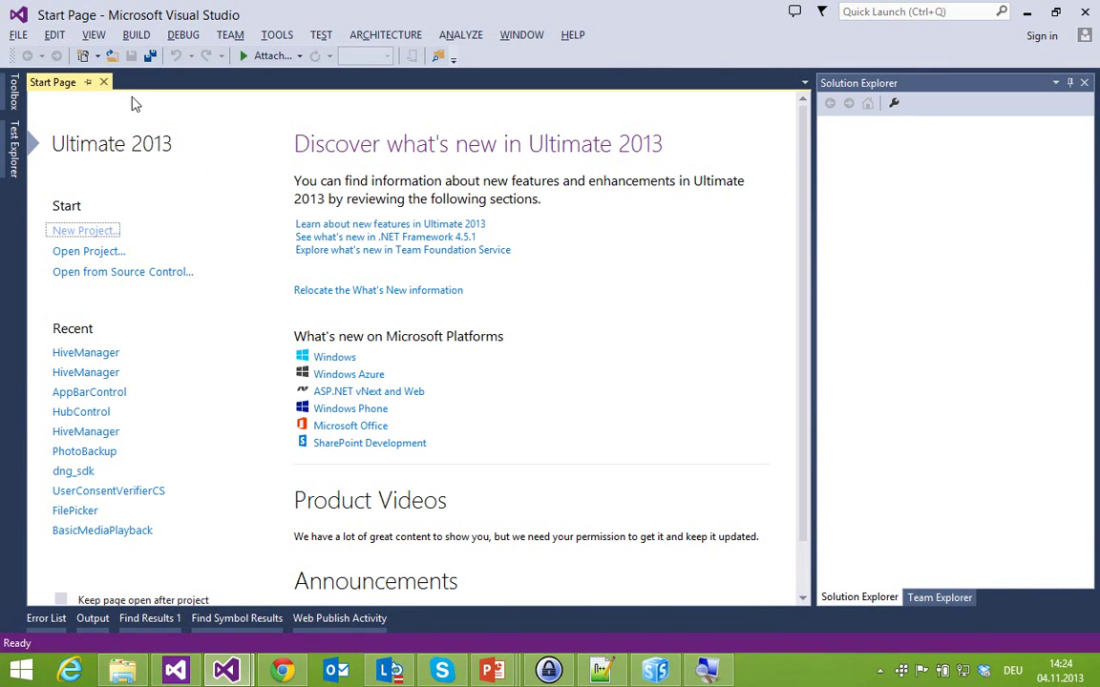
pyautogui.click(104, 83)
# Create a Visual C# Windows Store project named HiveManagerLive from the Blank App (XAML) template
pyautogui.click(18, 34)
pyautogui.moveTo(36, 57)
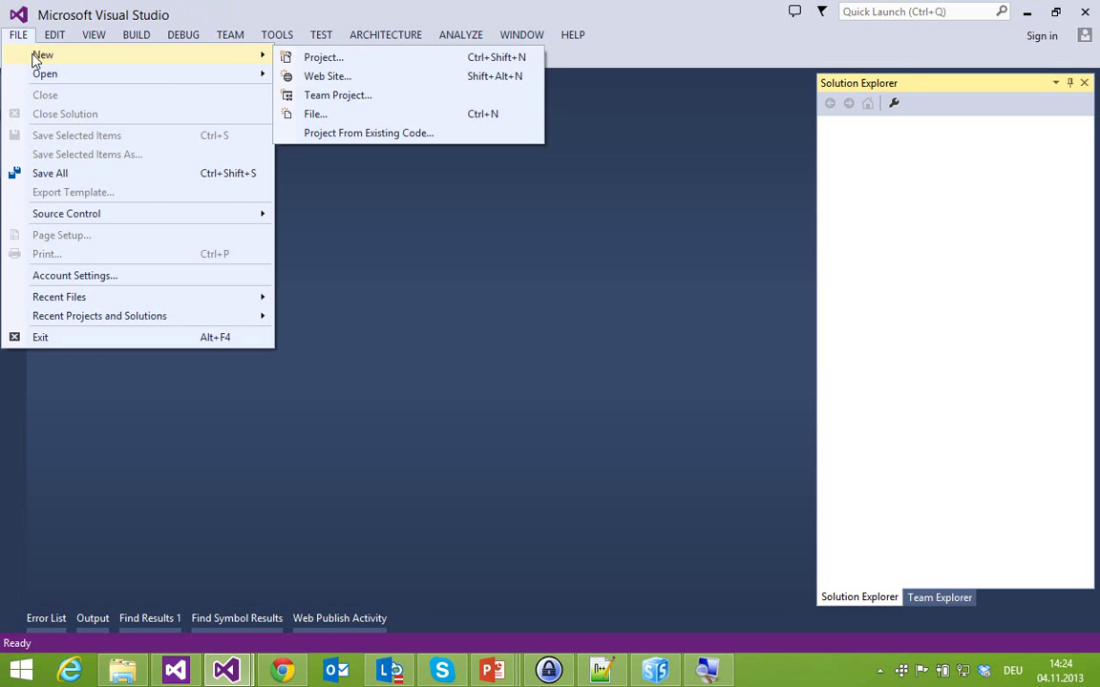
pyautogui.click(323, 58)
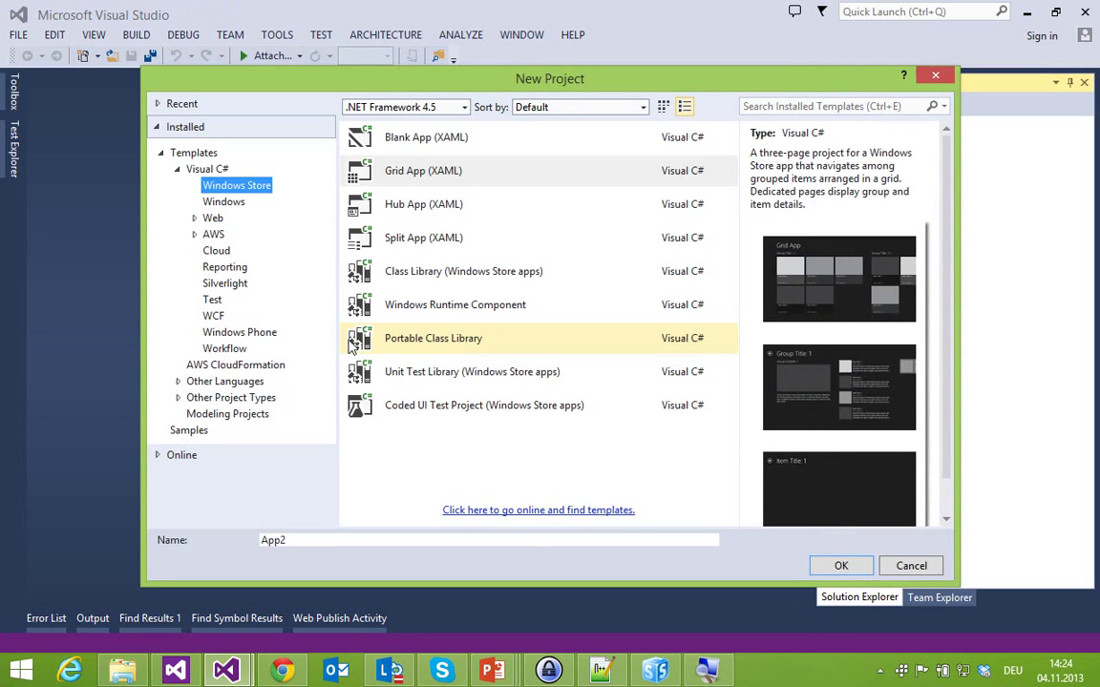
pyautogui.click(420, 149)
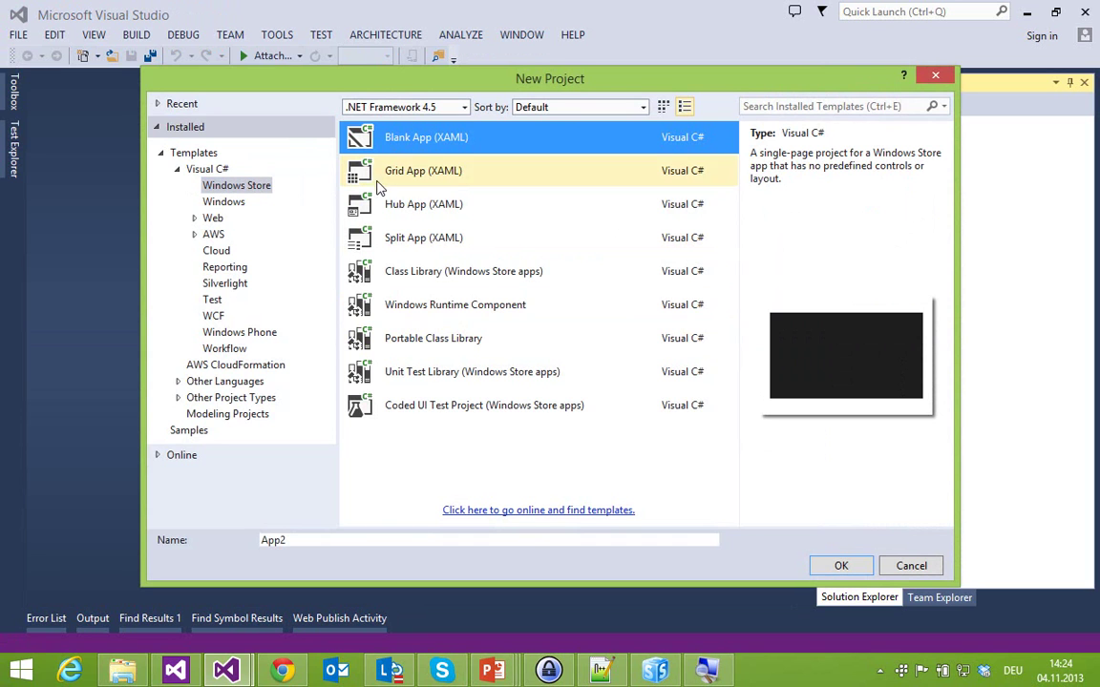
pyautogui.moveTo(289, 541); pyautogui.dragTo(246, 546)
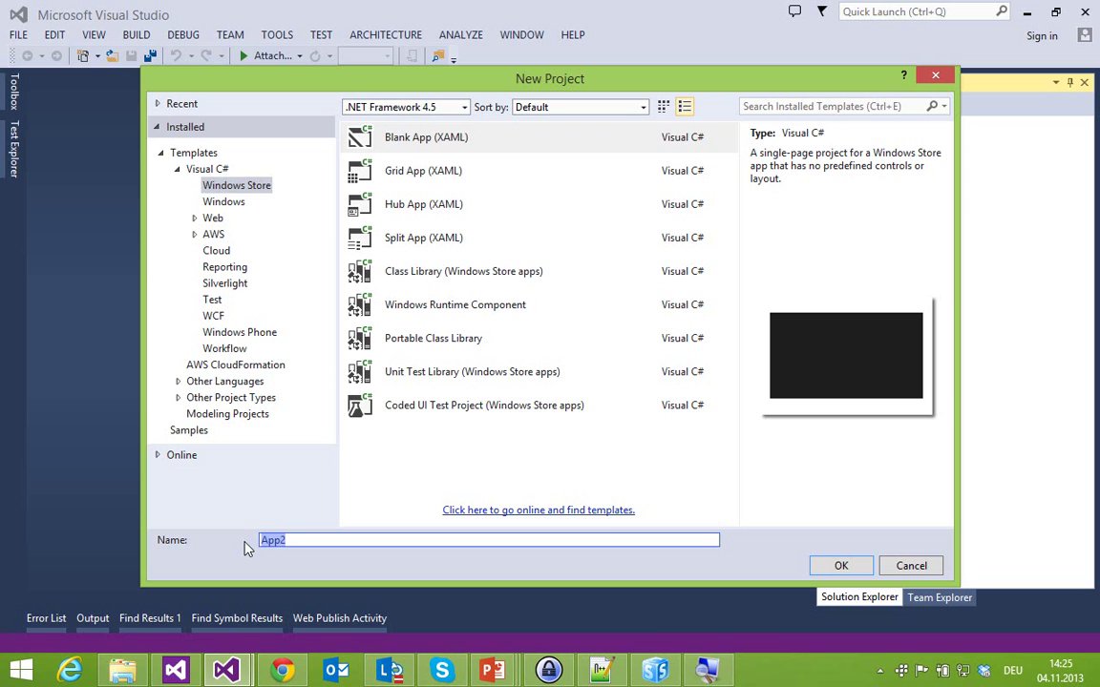
pyautogui.write('HiveManagerLive')
pyautogui.press('Return')
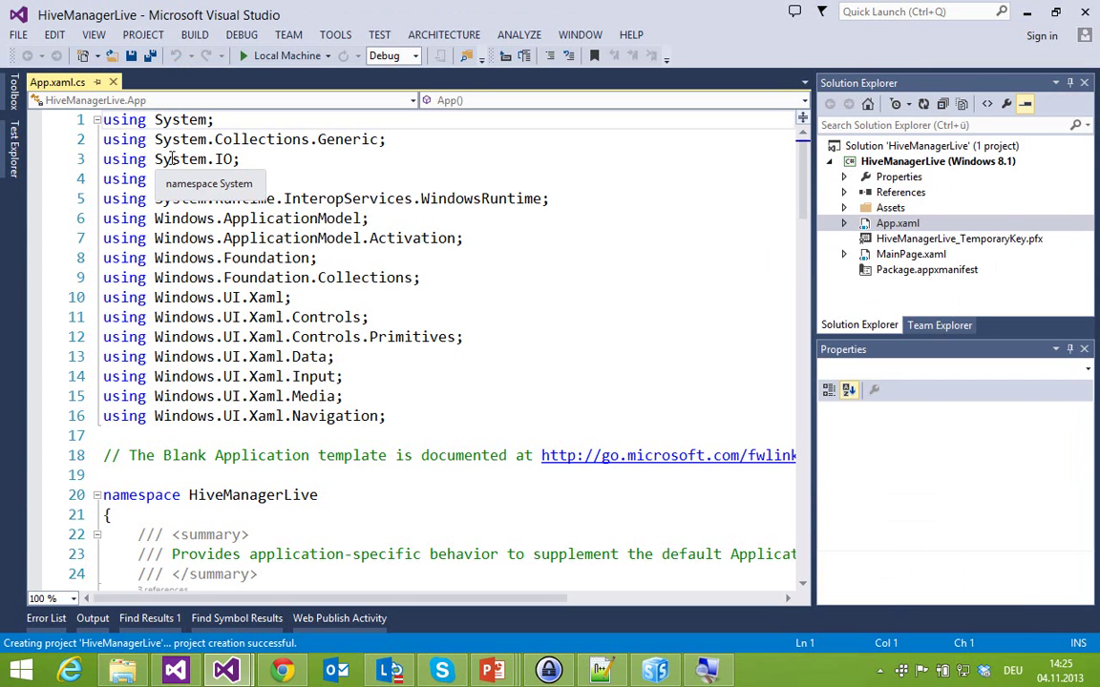
# Save the HiveManagerLive project in the folder C:\temp\CanBeDeleted\HiveManagerLive
pyautogui.click(18, 35)
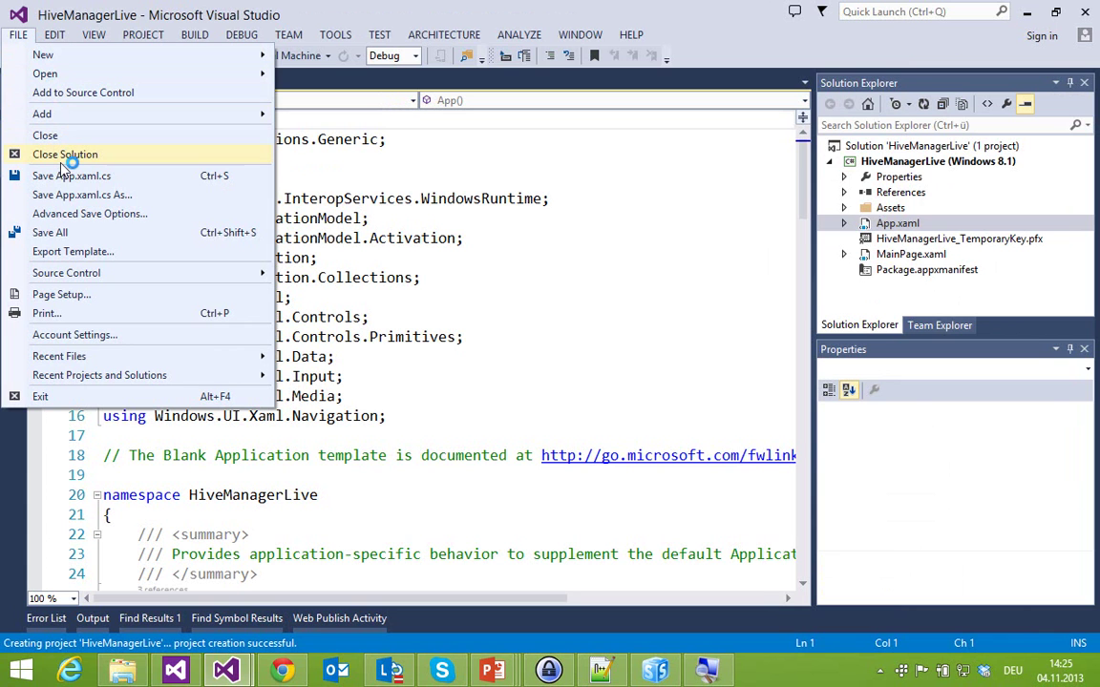
pyautogui.click(301, 249)
pyautogui.click(131, 55)
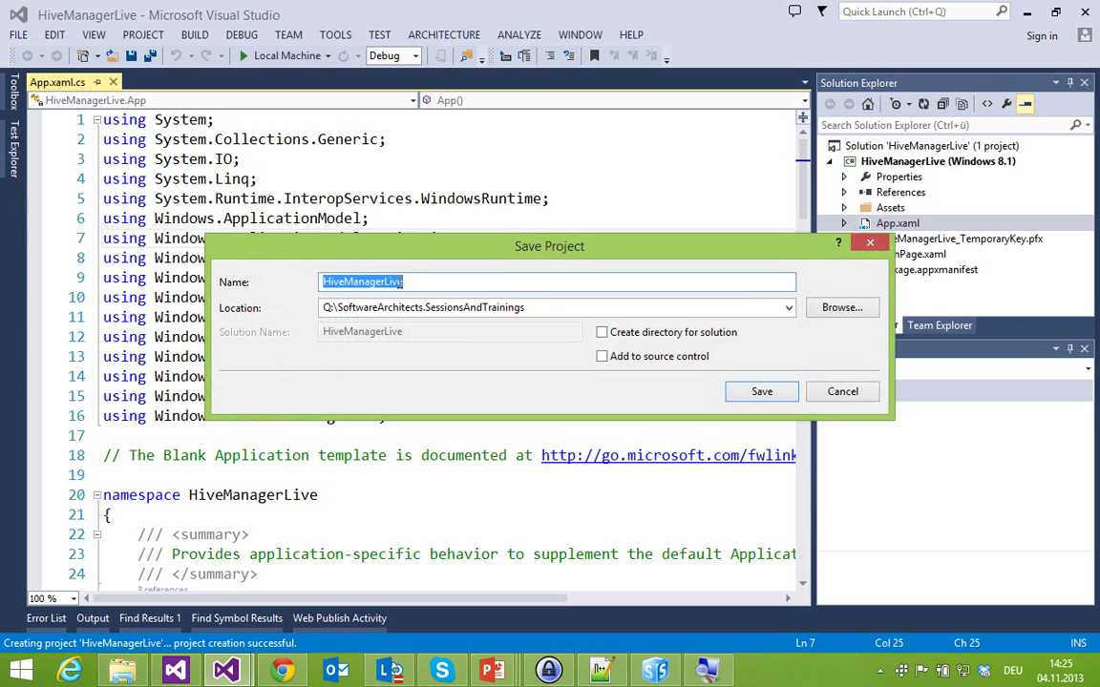
pyautogui.click(864, 313)
pyautogui.click(322, 332)
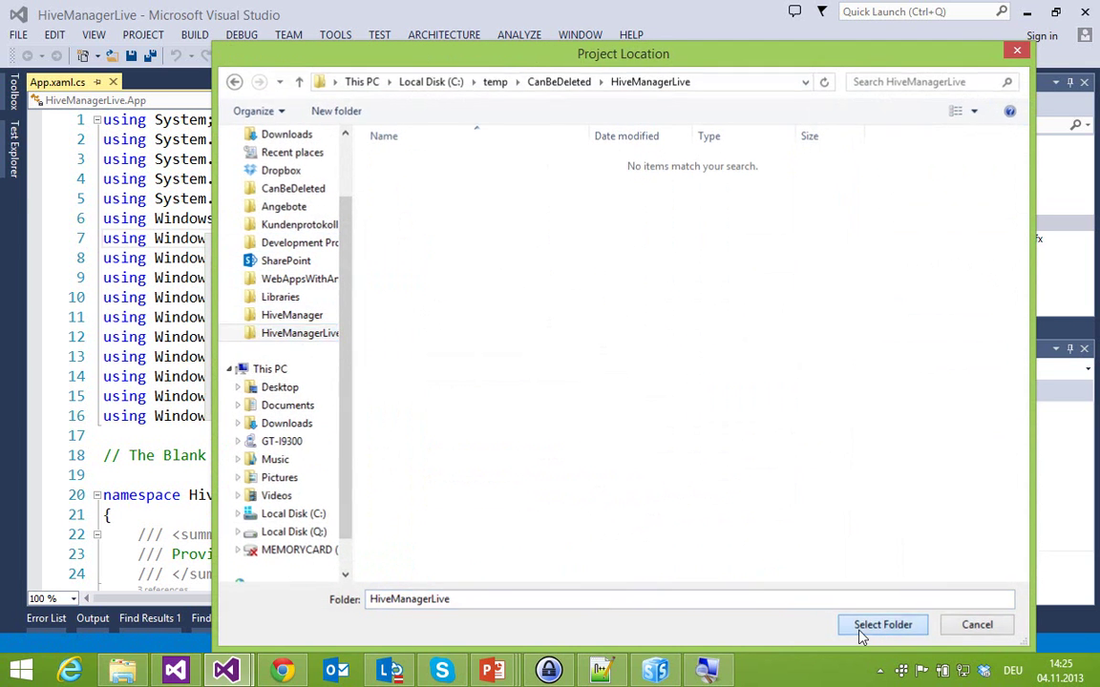
pyautogui.click(880, 626)
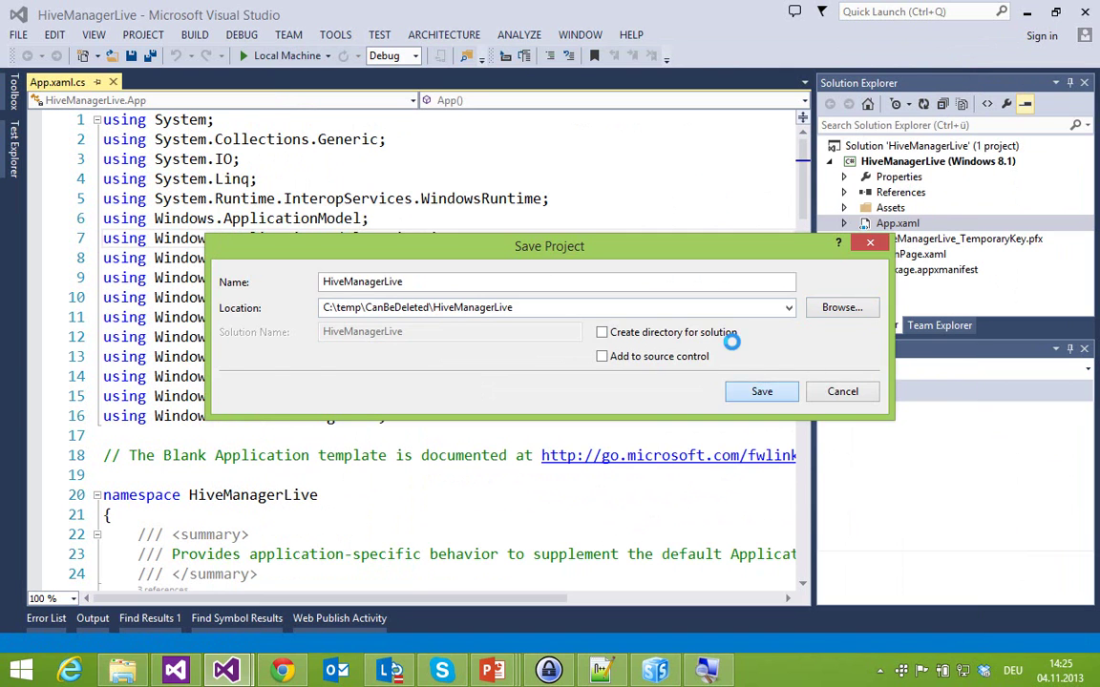
# Close App.xaml.cs and show the Capabilities page of Package.appxmanifest
pyautogui.click(576, 303)
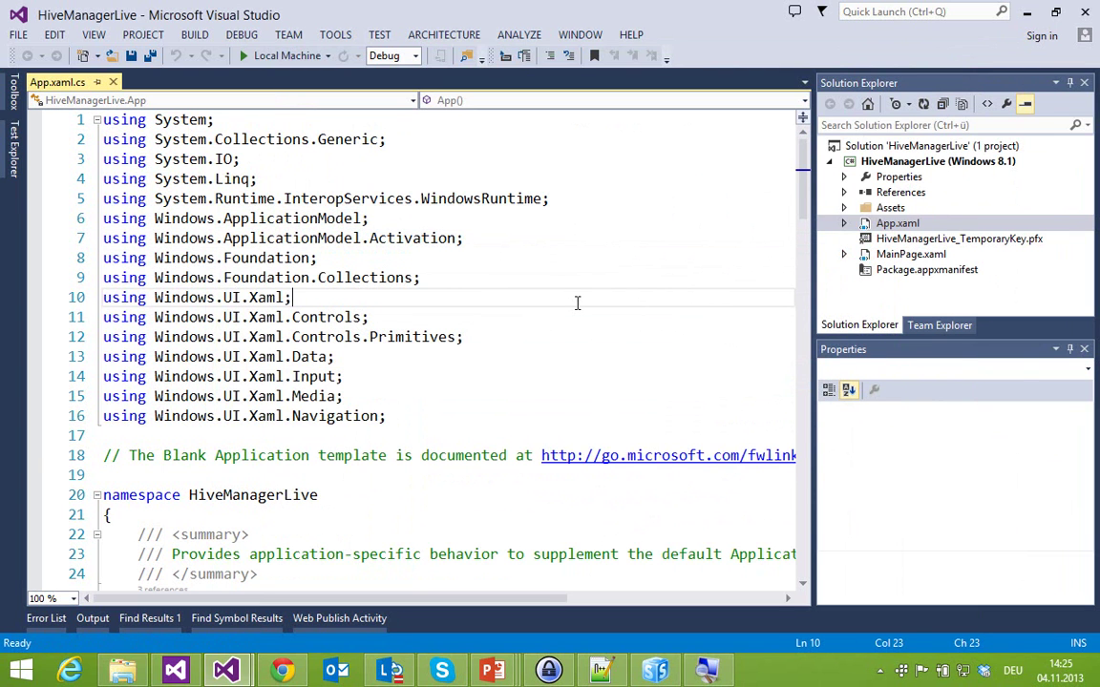
pyautogui.click(113, 82)
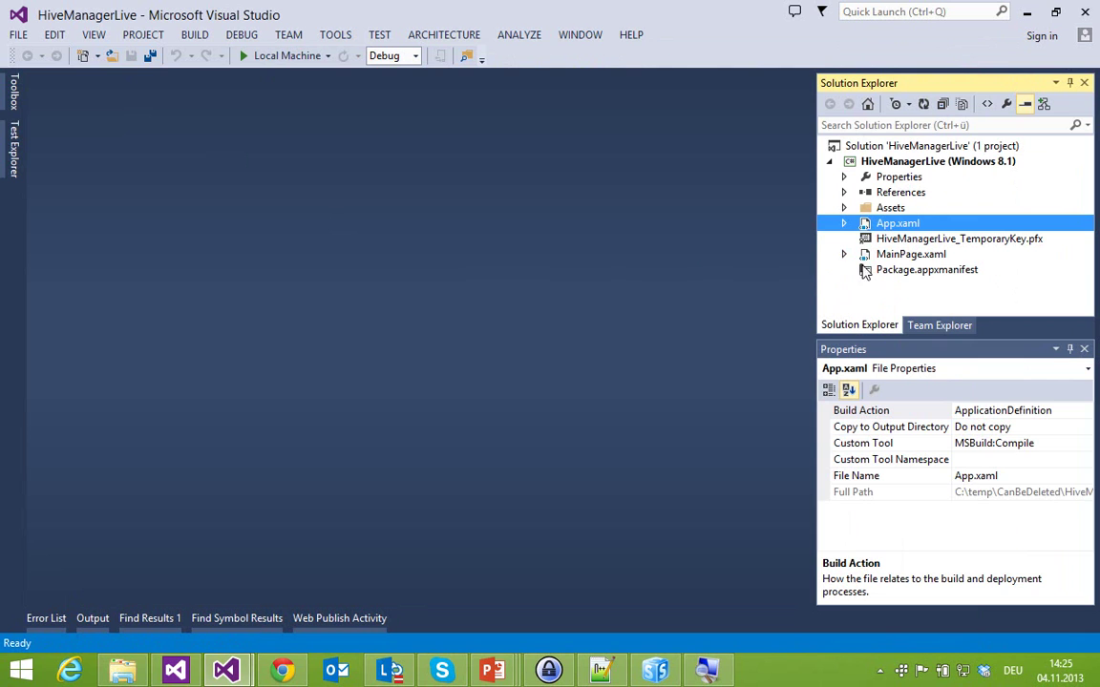
pyautogui.doubleClick(945, 270)
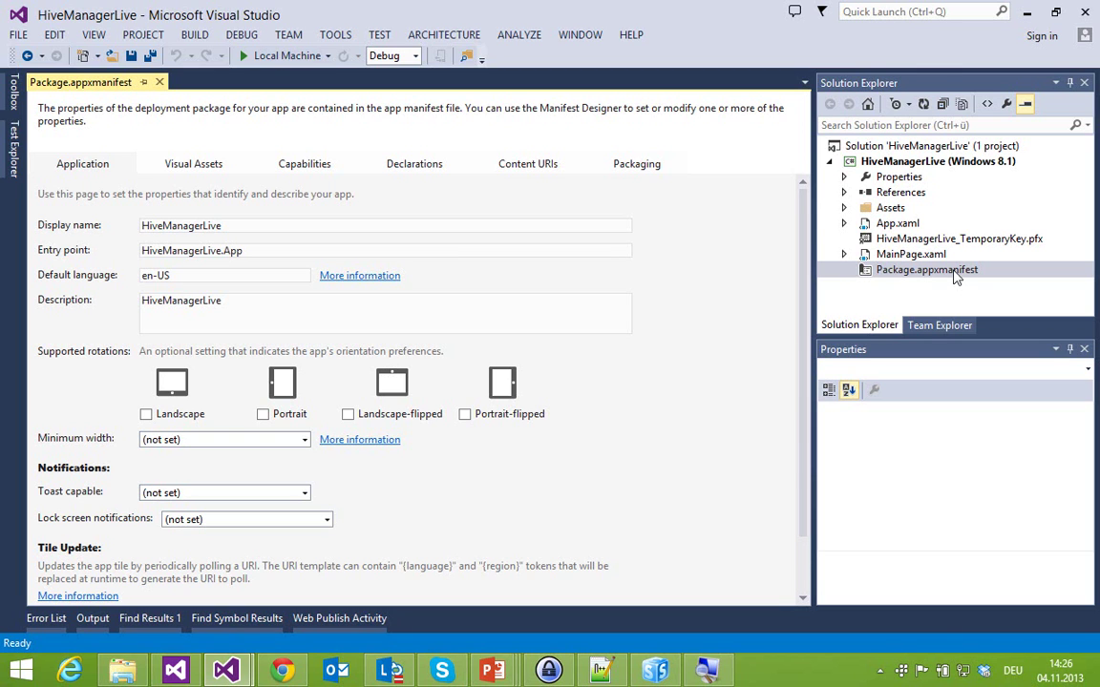
pyautogui.click(316, 167)
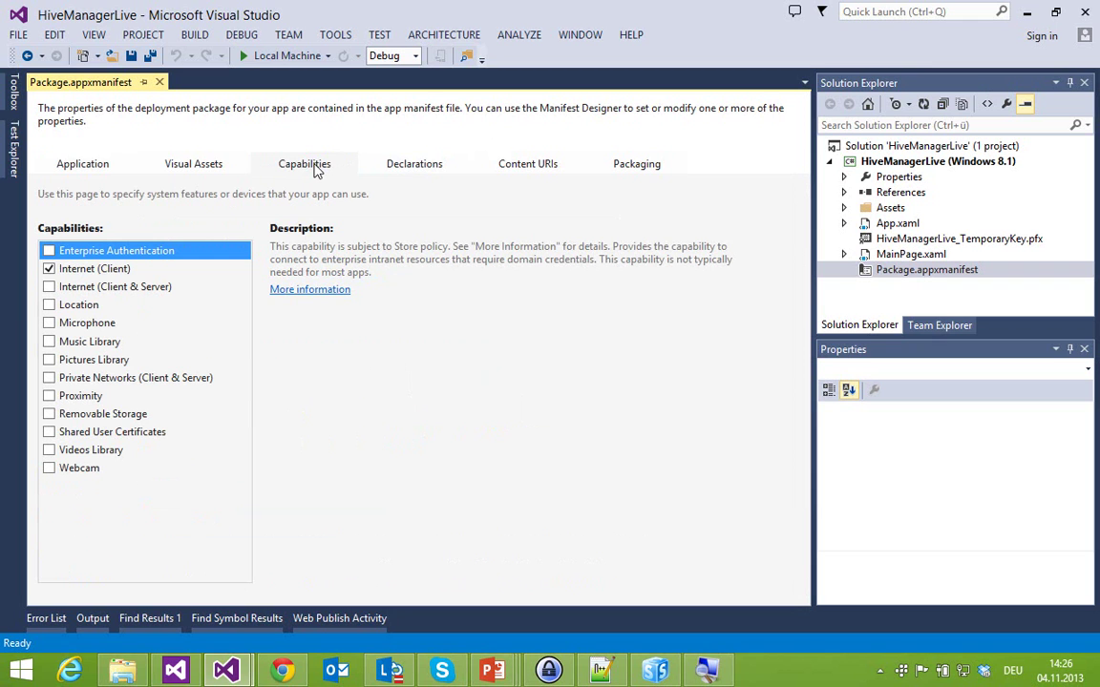
# Set the tile's short name to Hive Manager and show it on the Square 150x150, Wide 310x150 and Square 310x310 logos
pyautogui.click(194, 163)
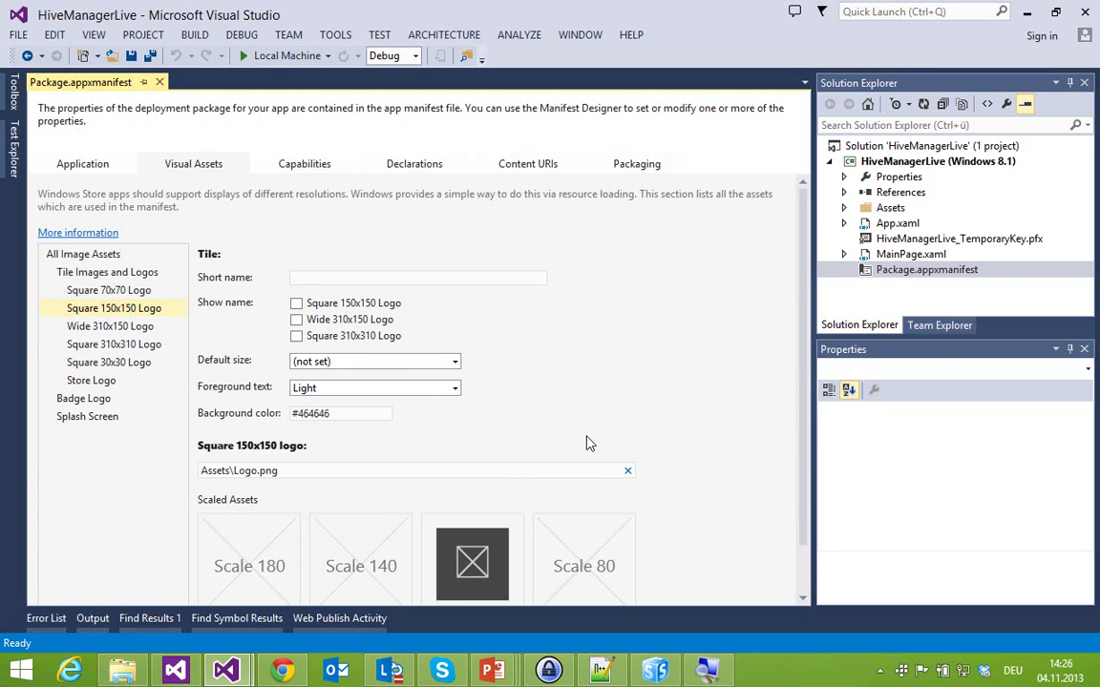
pyautogui.click(407, 277)
pyautogui.write('Hive Manager')
pyautogui.click(296, 303)
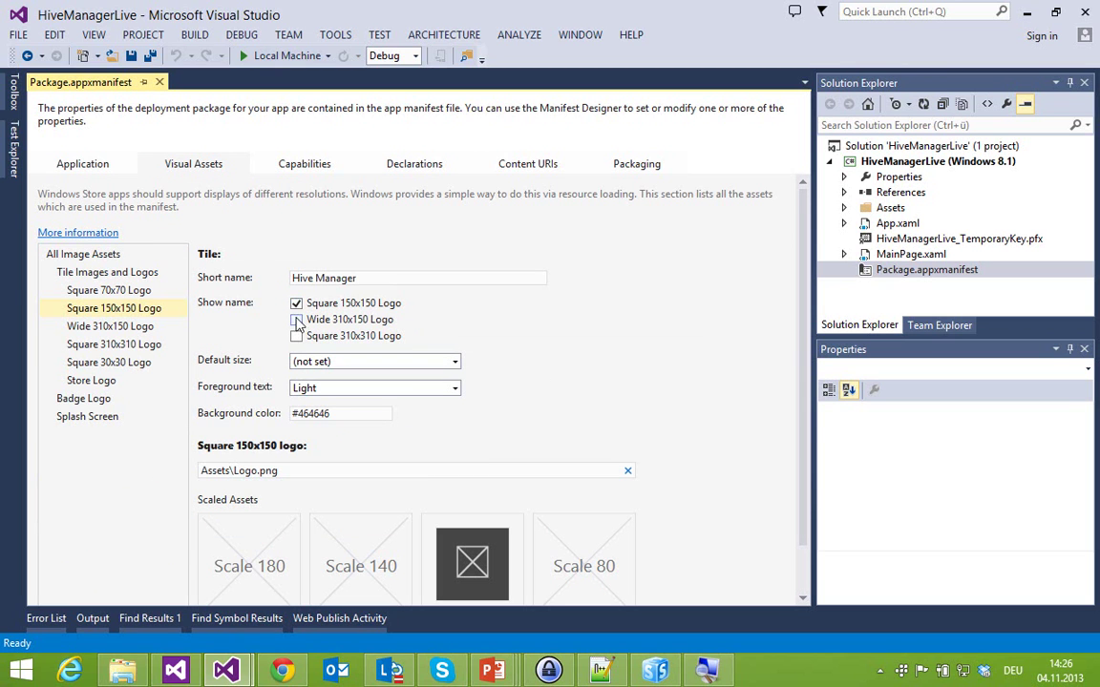
pyautogui.click(296, 320)
pyautogui.click(298, 337)
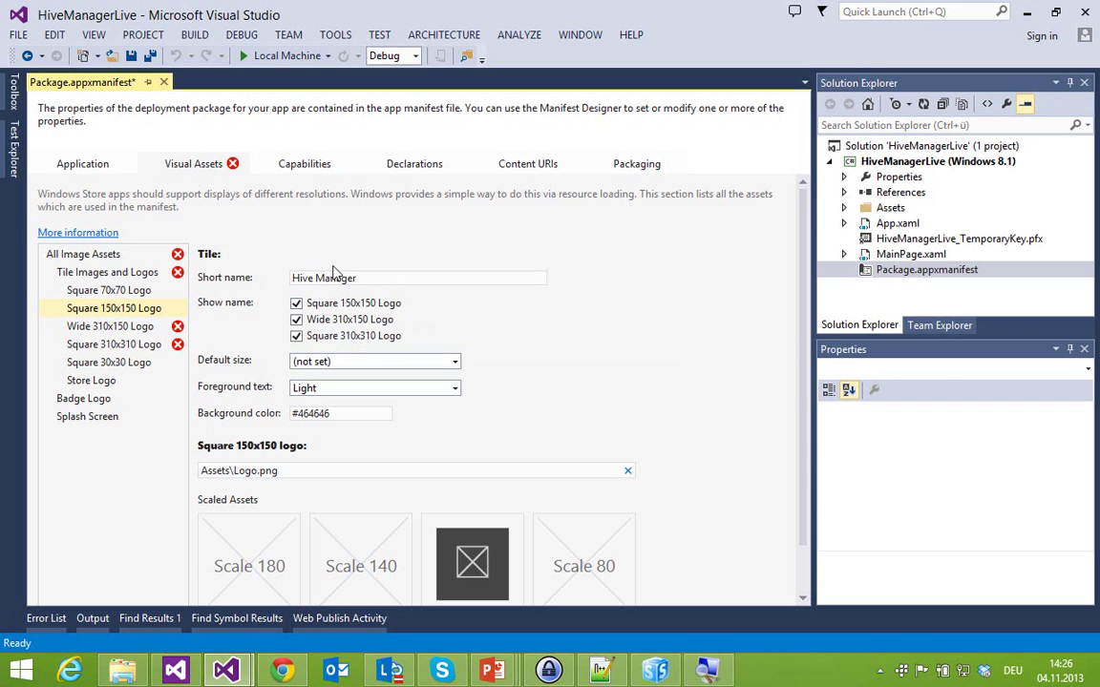
# Set the tile's default size to Square 150x150 logo
pyautogui.click(456, 364)
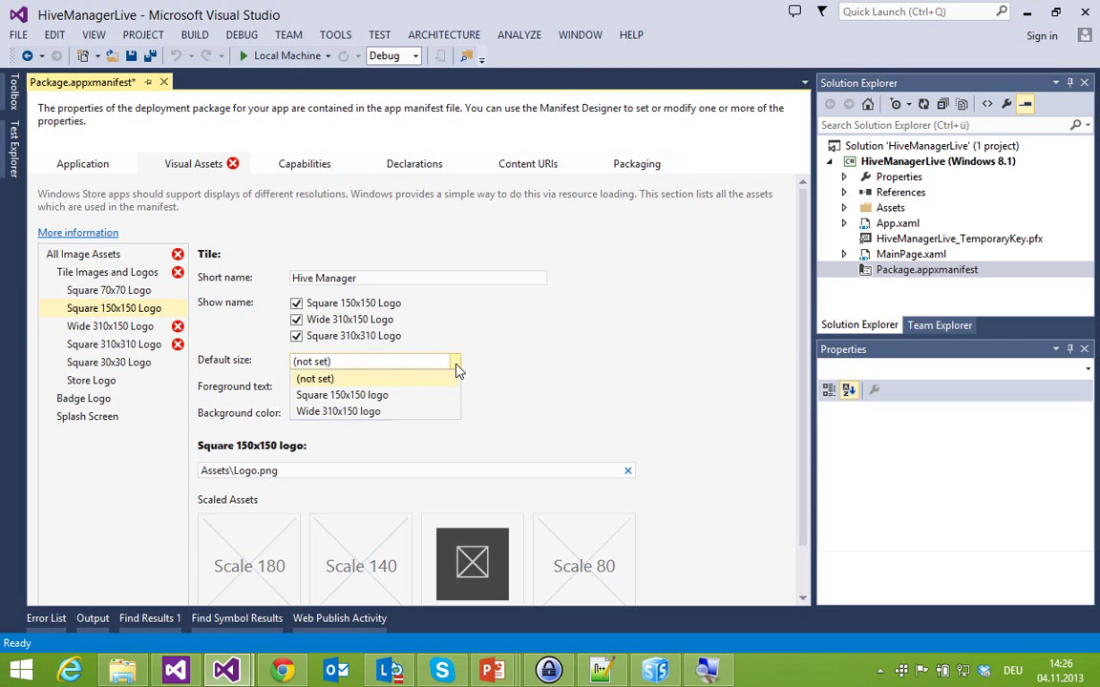
pyautogui.click(382, 399)
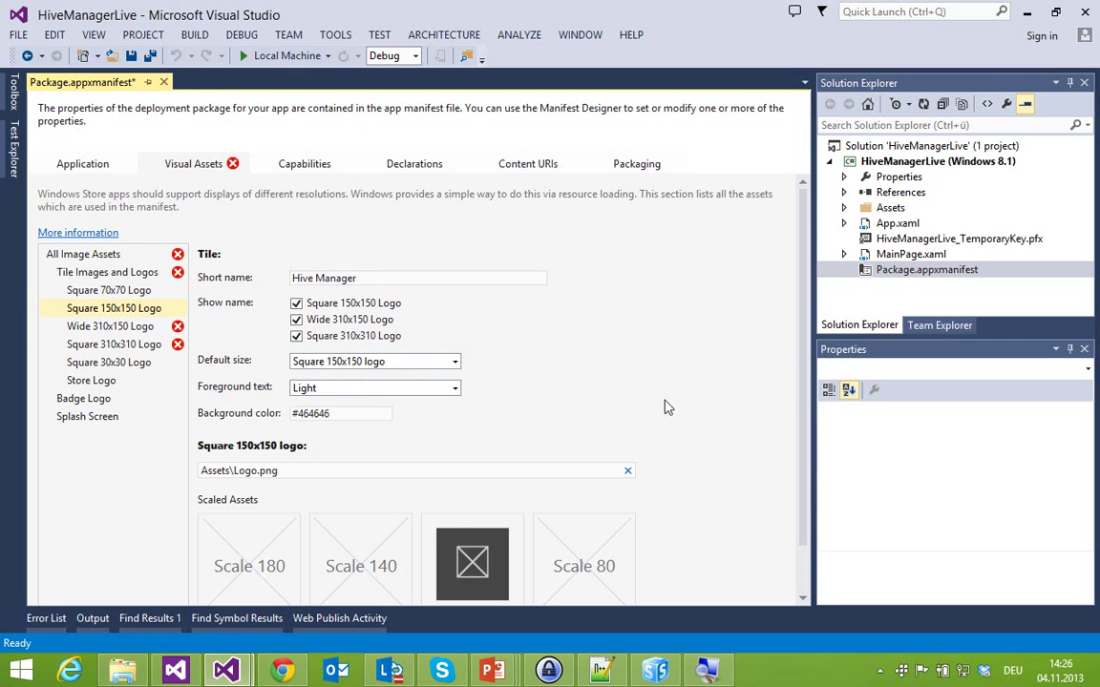
pyautogui.scroll(-1, 592, 367)
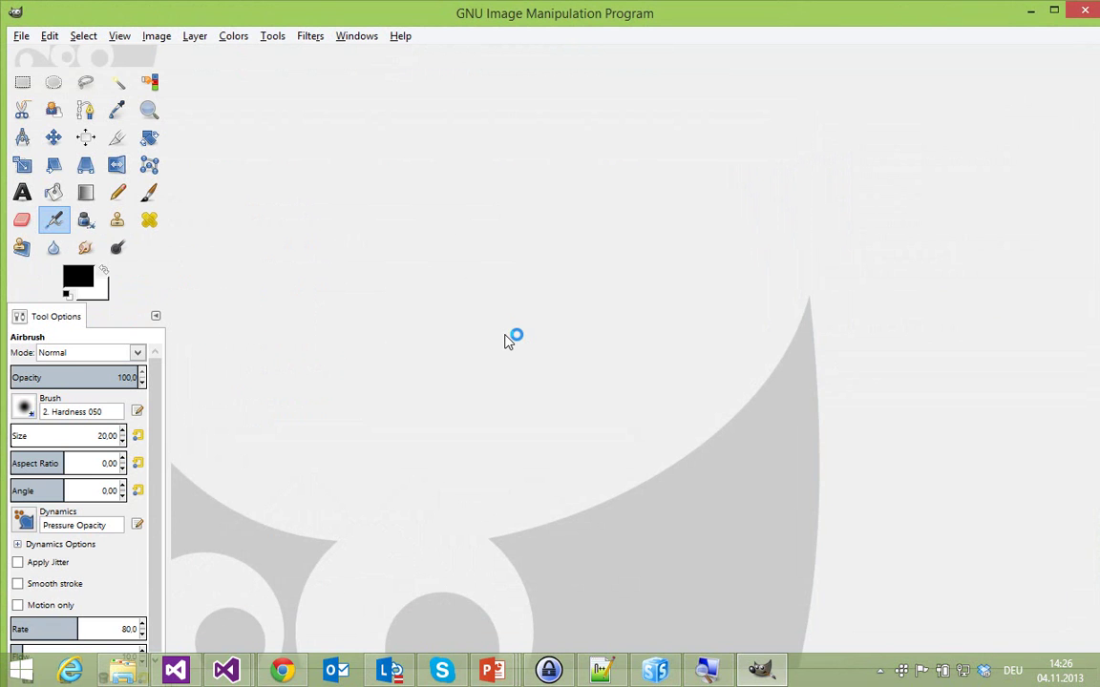
# Mix a yellow-orange foreground colour (ffba00) in GIMP's colour chooser
pyautogui.click(75, 275)
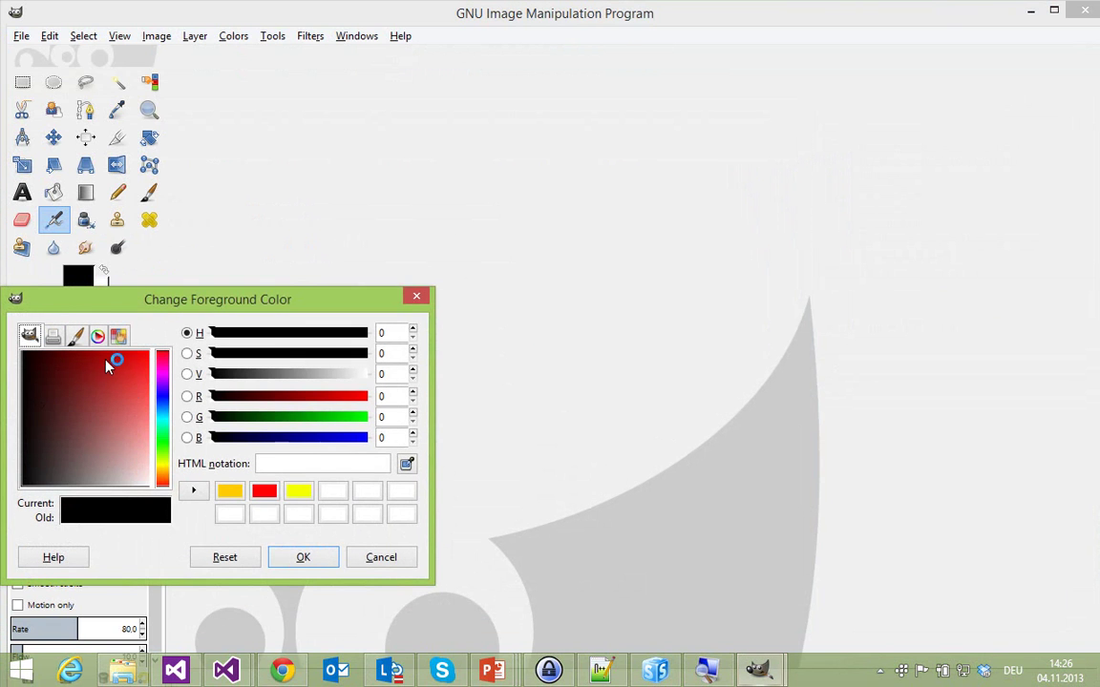
pyautogui.moveTo(164, 466); pyautogui.dragTo(164, 468)
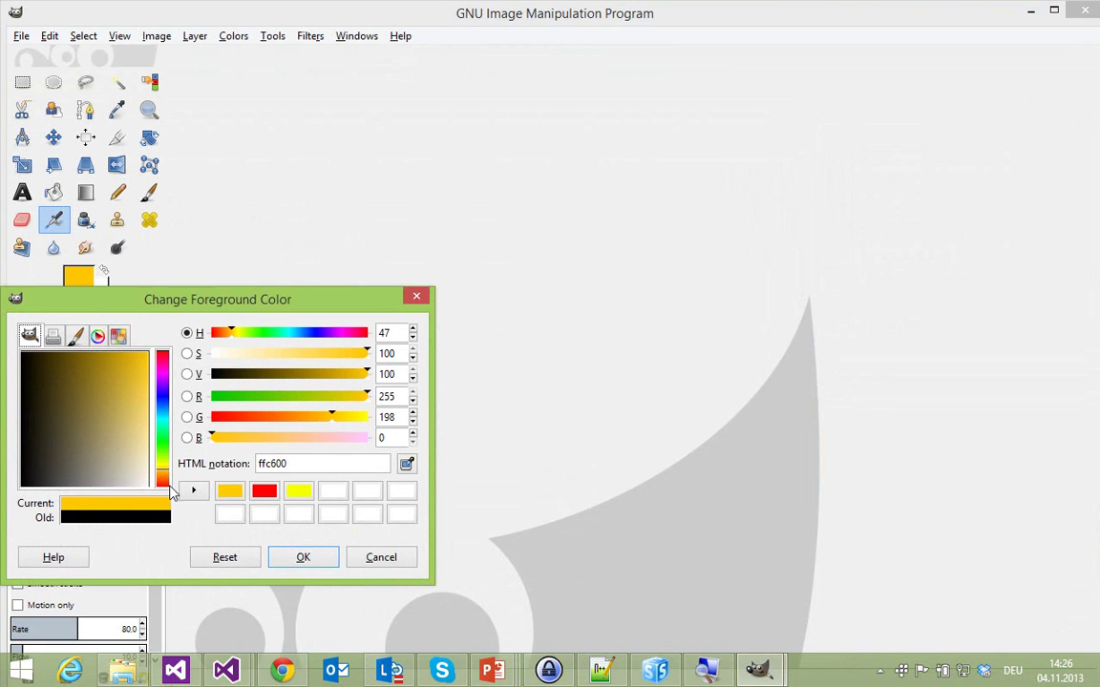
pyautogui.moveTo(164, 474); pyautogui.dragTo(164, 476)
# Switch back to Visual Studio and set the tile's background color to #ffba00
pyautogui.hotkey('alt', 'Tab')
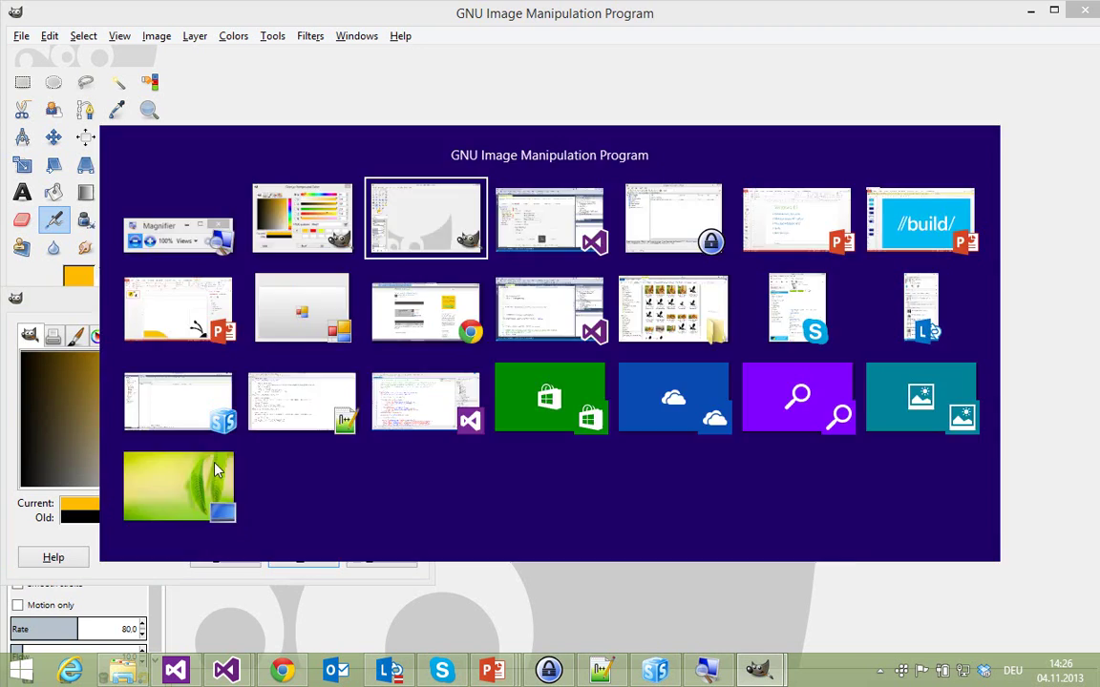
pyautogui.hotkey('alt', 'Tab')
pyautogui.press('Tab')
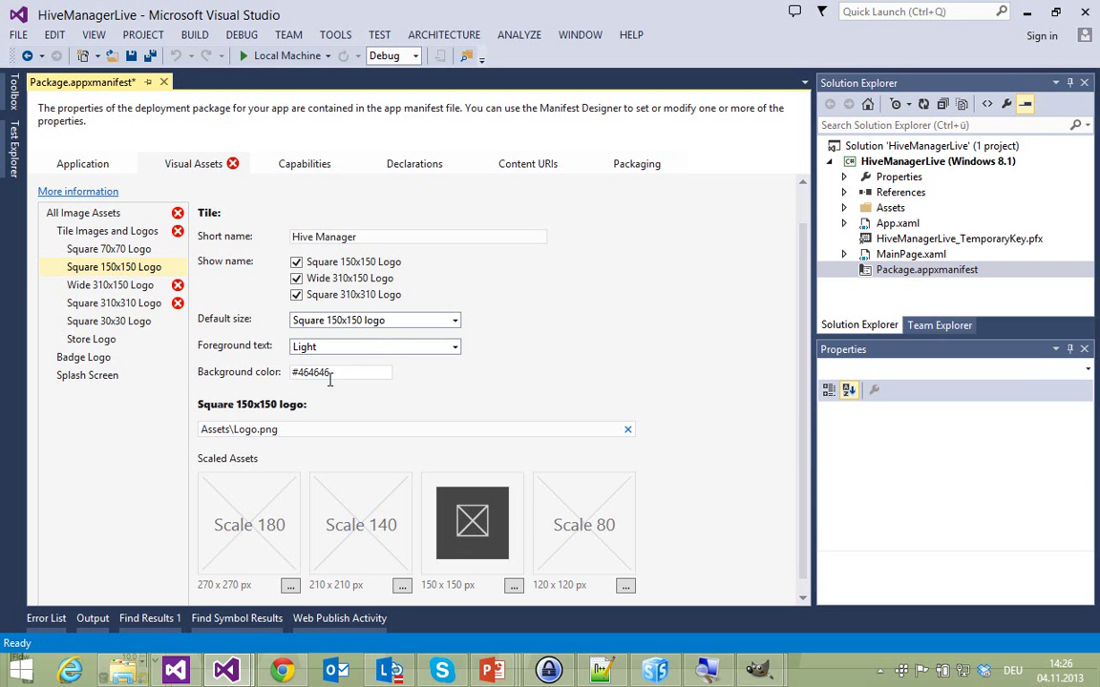
pyautogui.tripleClick(345, 379)
pyautogui.write('#ffba00')
pyautogui.press('Tab')
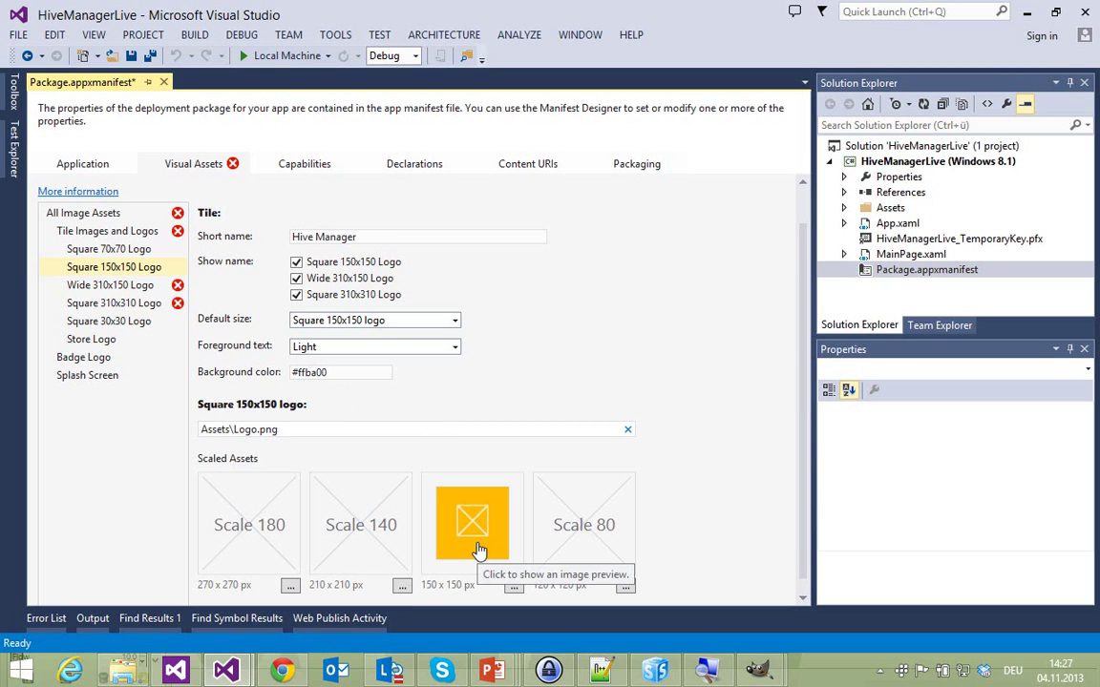
# Show the Square 70x70 Logo settings and expand the project's Assets folder
pyautogui.click(119, 248)
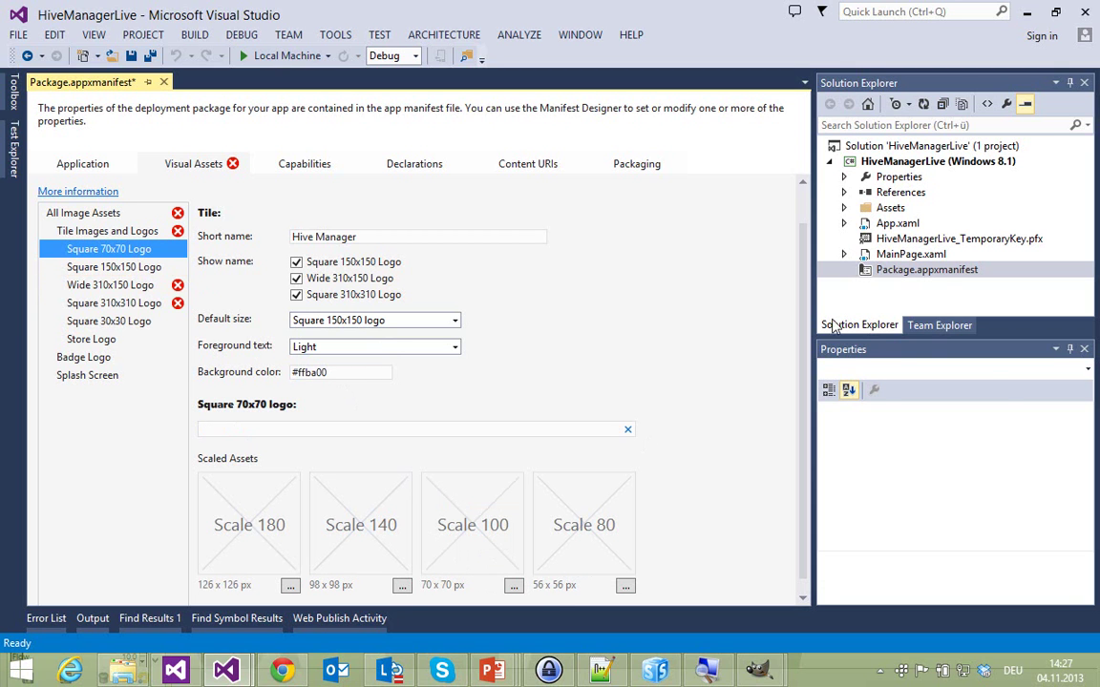
pyautogui.click(846, 209)
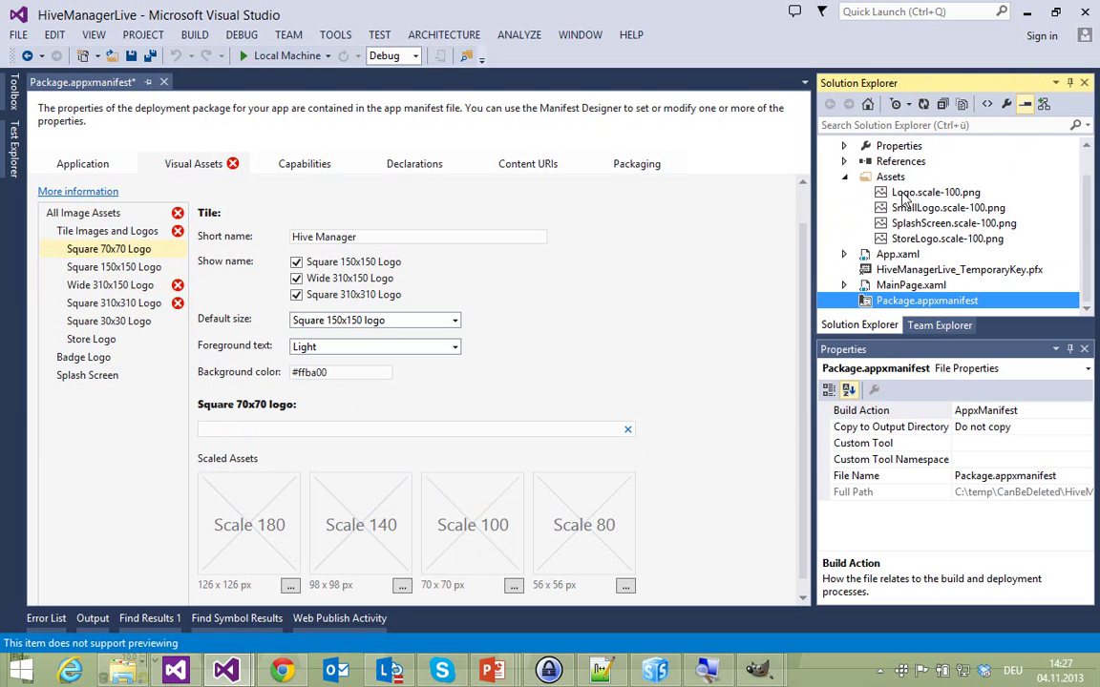
pyautogui.moveTo(904, 228)
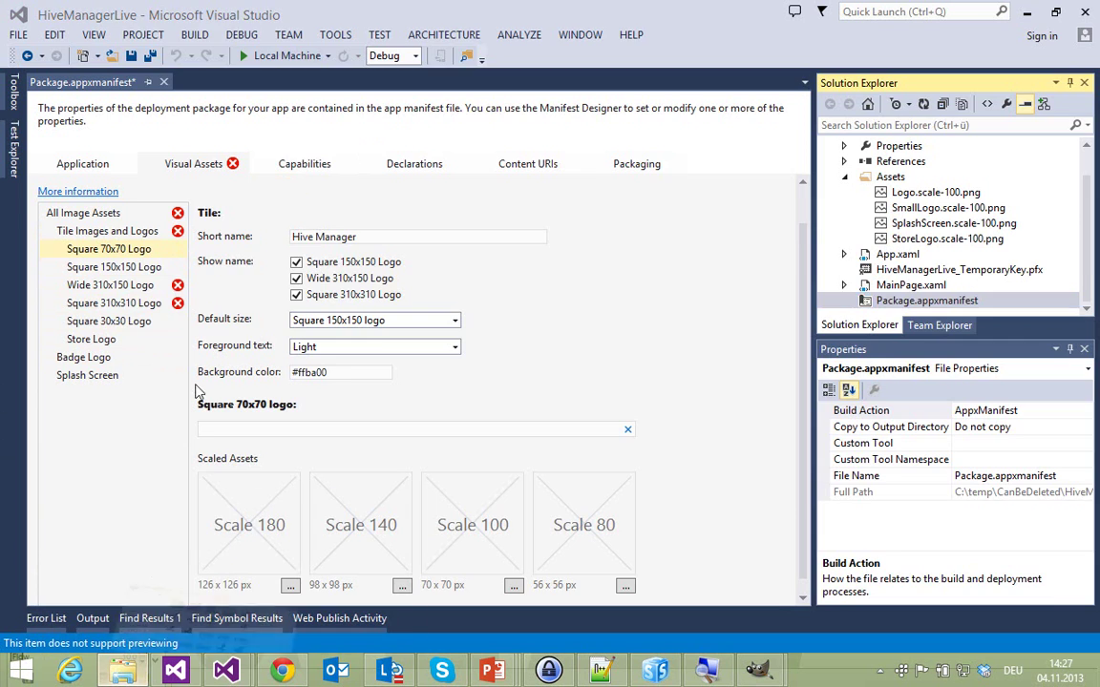
# Switch to File Explorer and copy all images from the HiveManager Assets folder into the HiveManagerLive project's Assets folder
pyautogui.click(122, 674)
pyautogui.moveTo(520, 46); pyautogui.dragTo(394, 38)
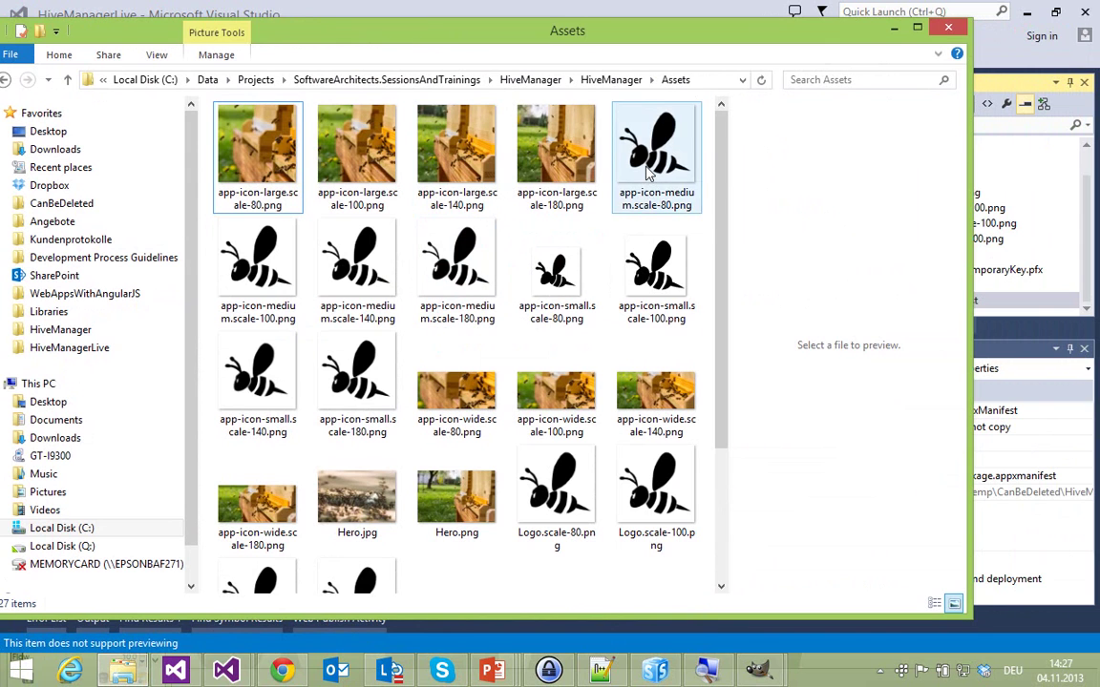
pyautogui.click(652, 270)
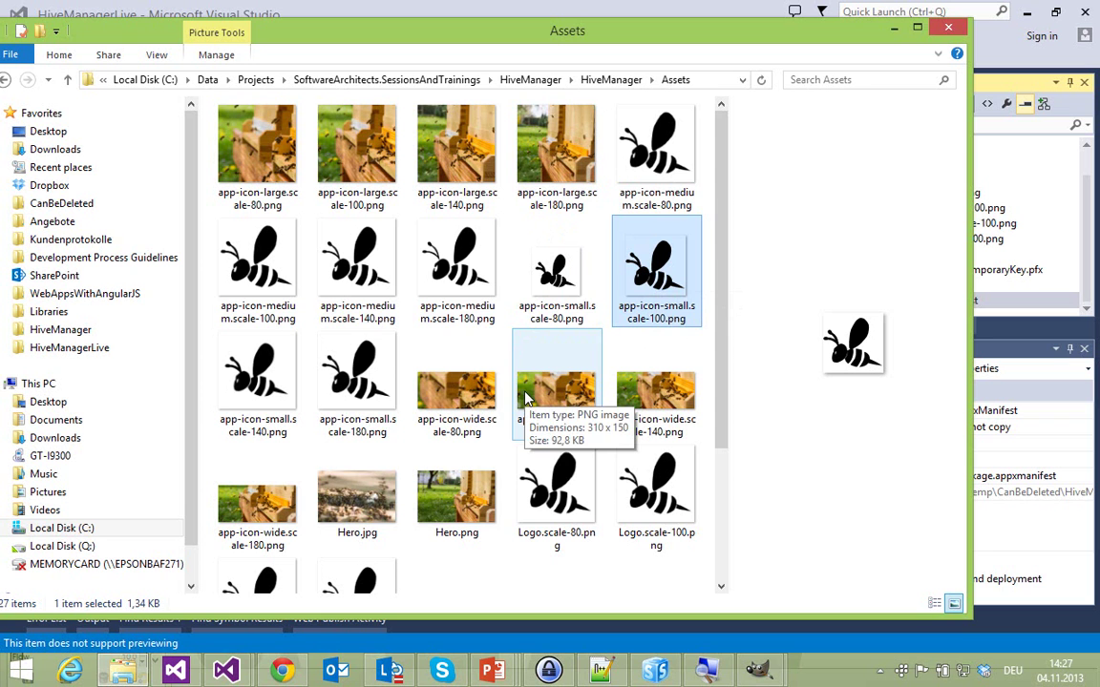
pyautogui.moveTo(445, 35); pyautogui.dragTo(330, 38)
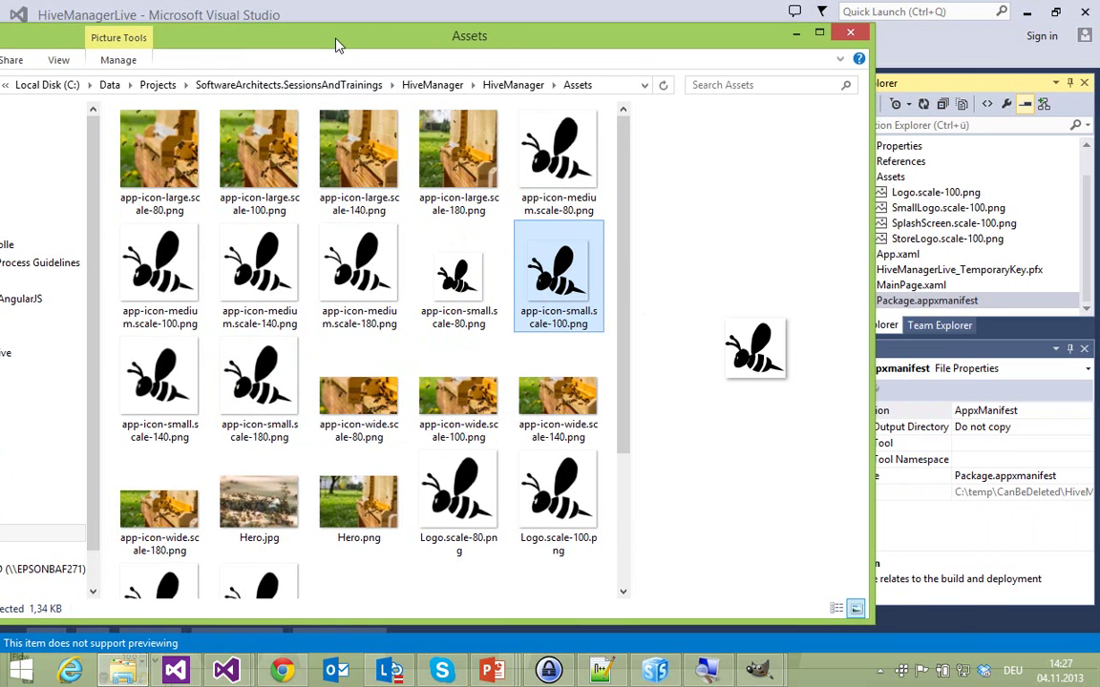
pyautogui.click(132, 158)
pyautogui.hotkey('ctrl', 'a')
pyautogui.moveTo(137, 166); pyautogui.dragTo(897, 184)
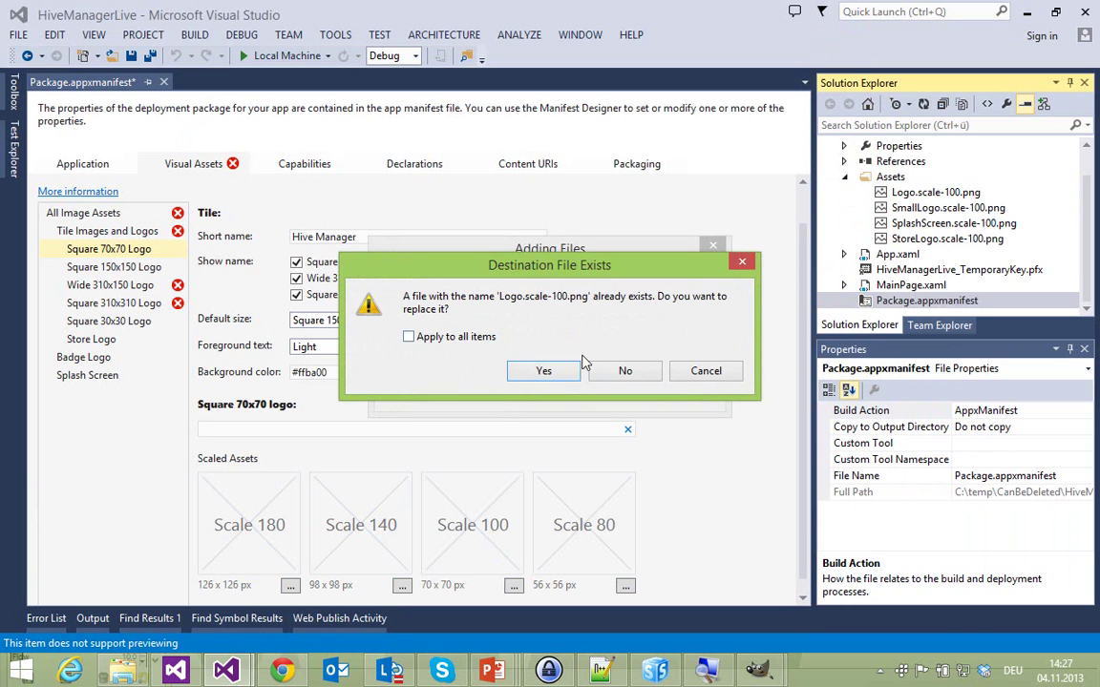
# Replace the existing logo and splash screen images with the copied files, applying the choice to all remaining items
pyautogui.click(560, 373)
pyautogui.click(559, 373)
pyautogui.click(559, 374)
pyautogui.click(410, 337)
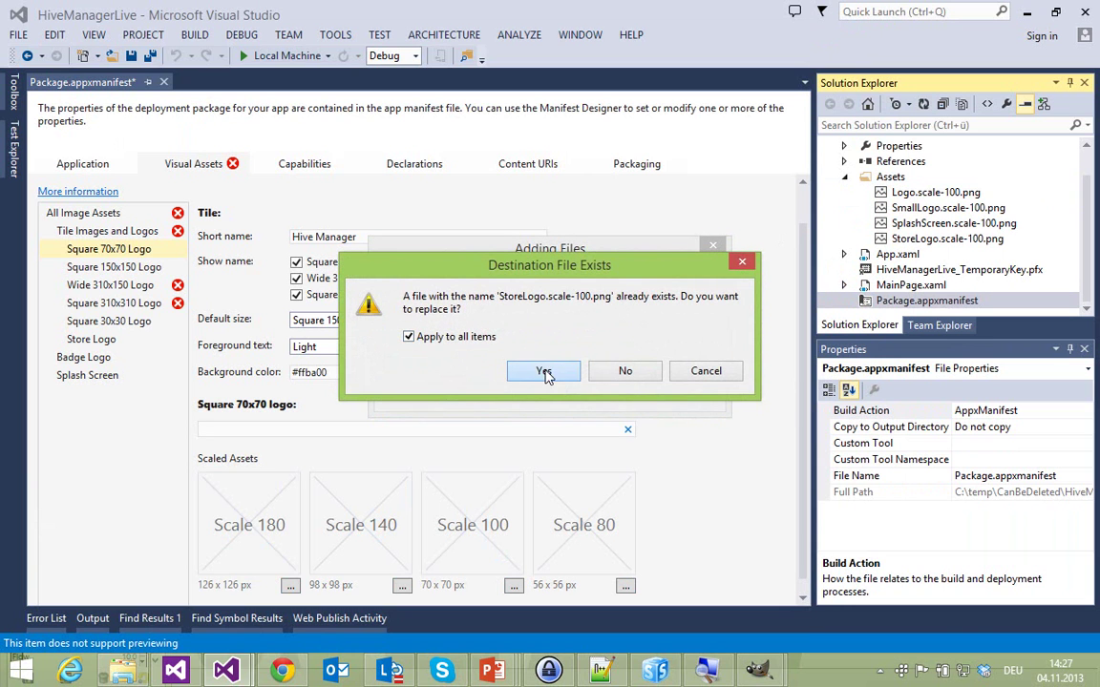
pyautogui.click(544, 372)
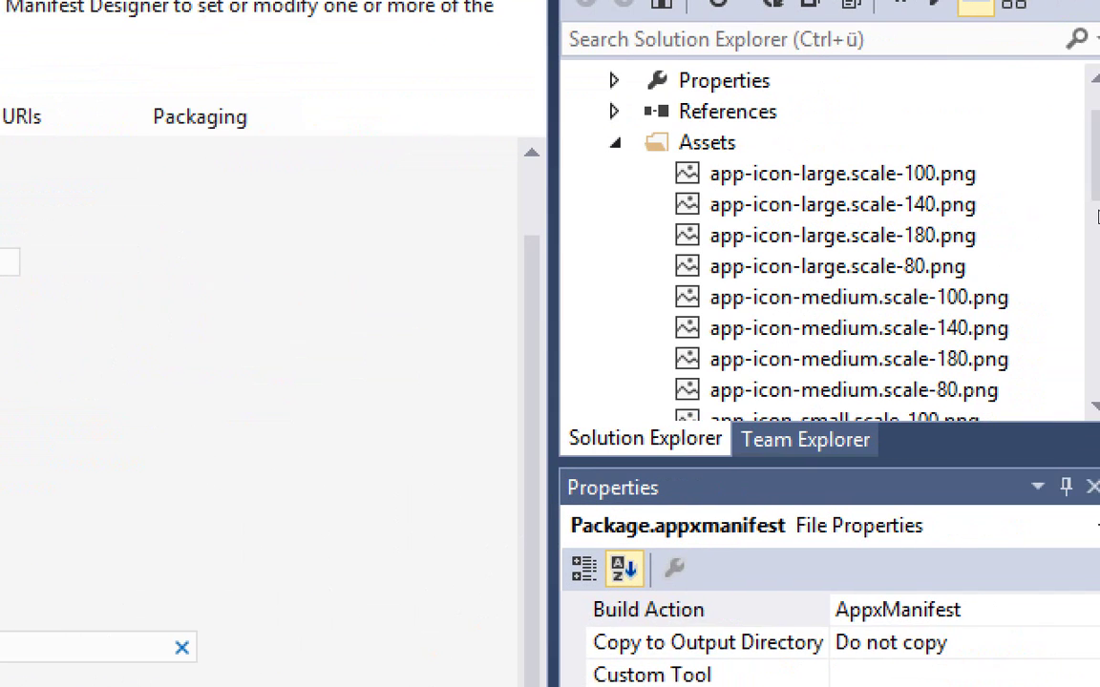
# Assign app-icon-small.scale-100.png from the project's Assets folder as the scale 100 Square 70x70 logo, and inspect the matching scaled files
pyautogui.moveTo(993, 199)
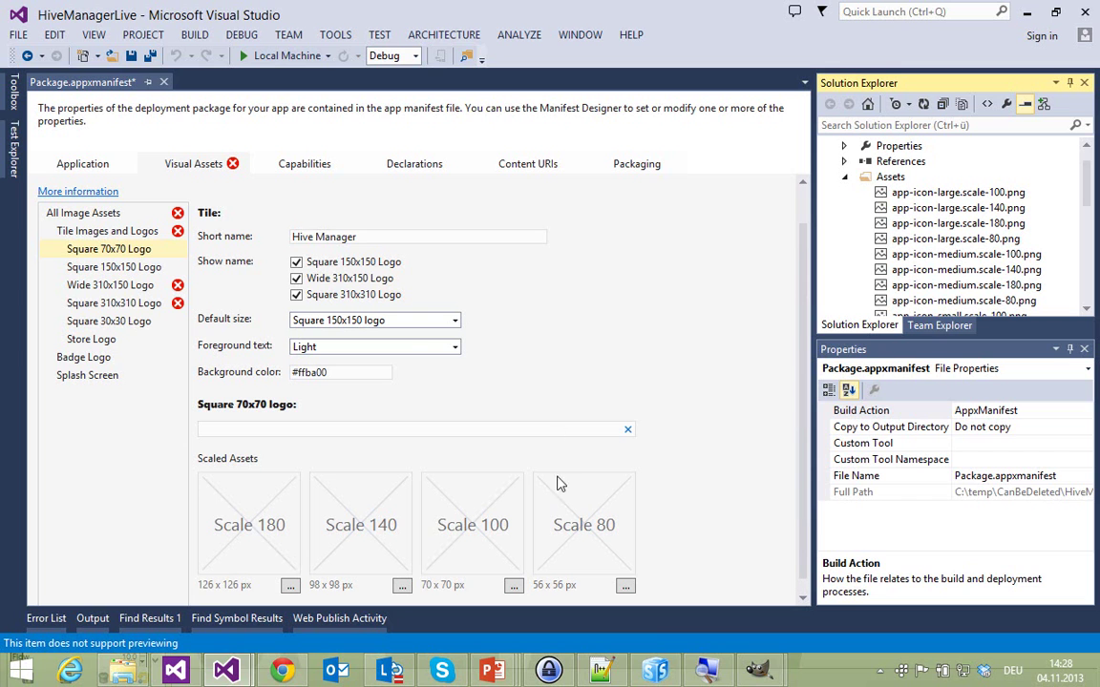
pyautogui.click(138, 252)
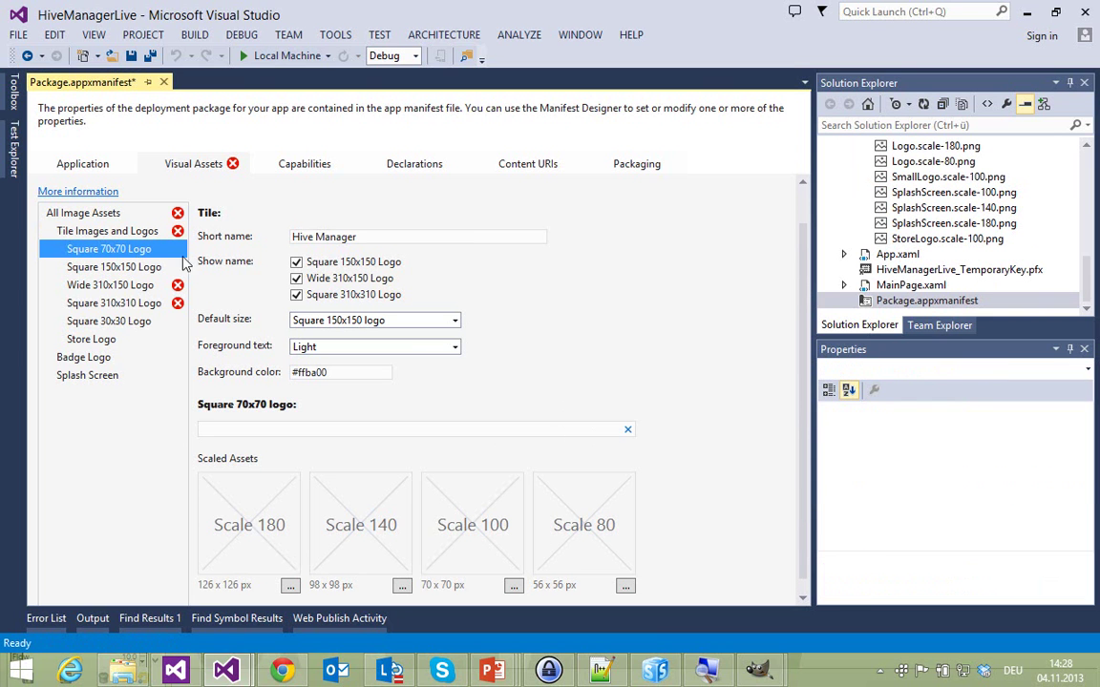
pyautogui.click(514, 586)
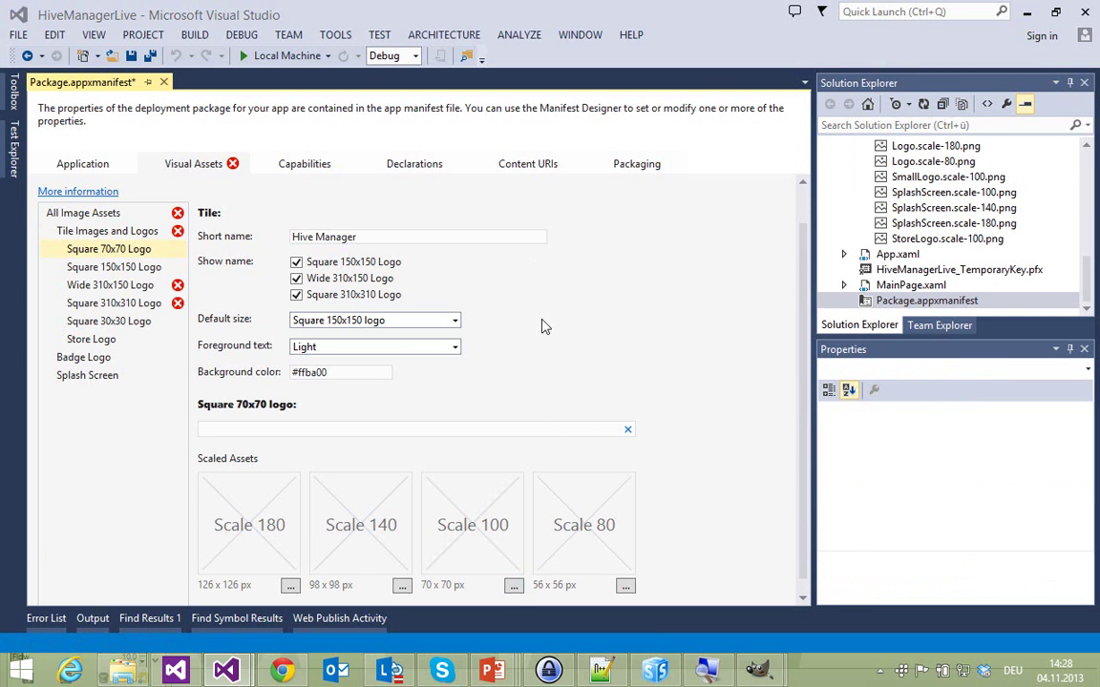
pyautogui.doubleClick(208, 140)
pyautogui.doubleClick(185, 115)
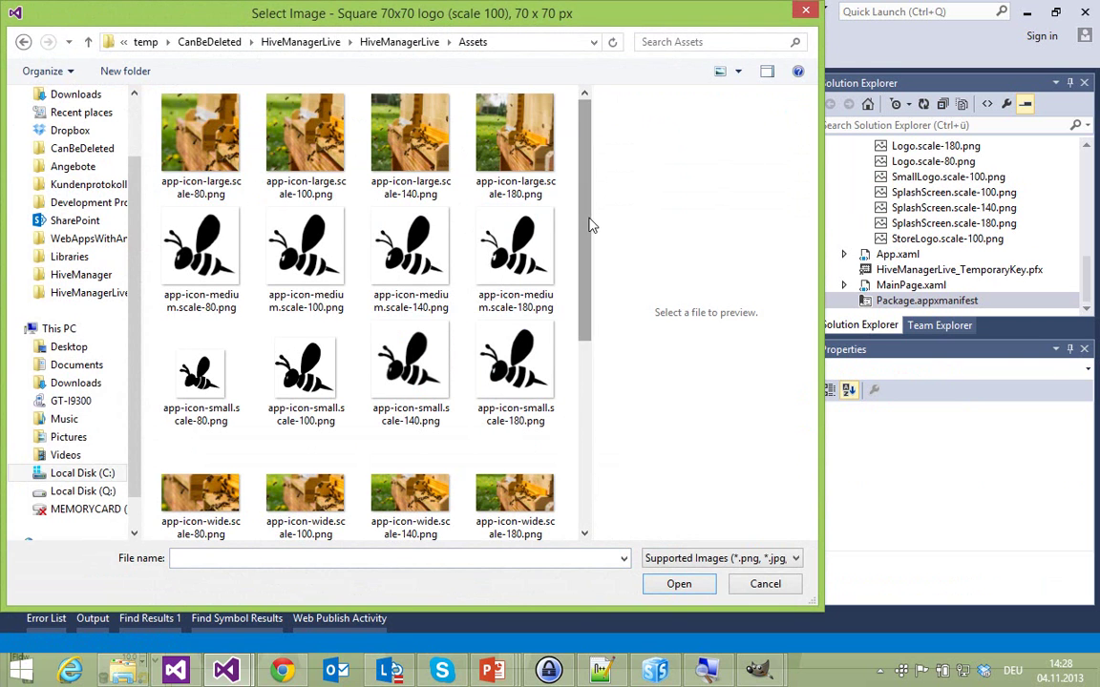
pyautogui.moveTo(589, 225); pyautogui.dragTo(589, 310)
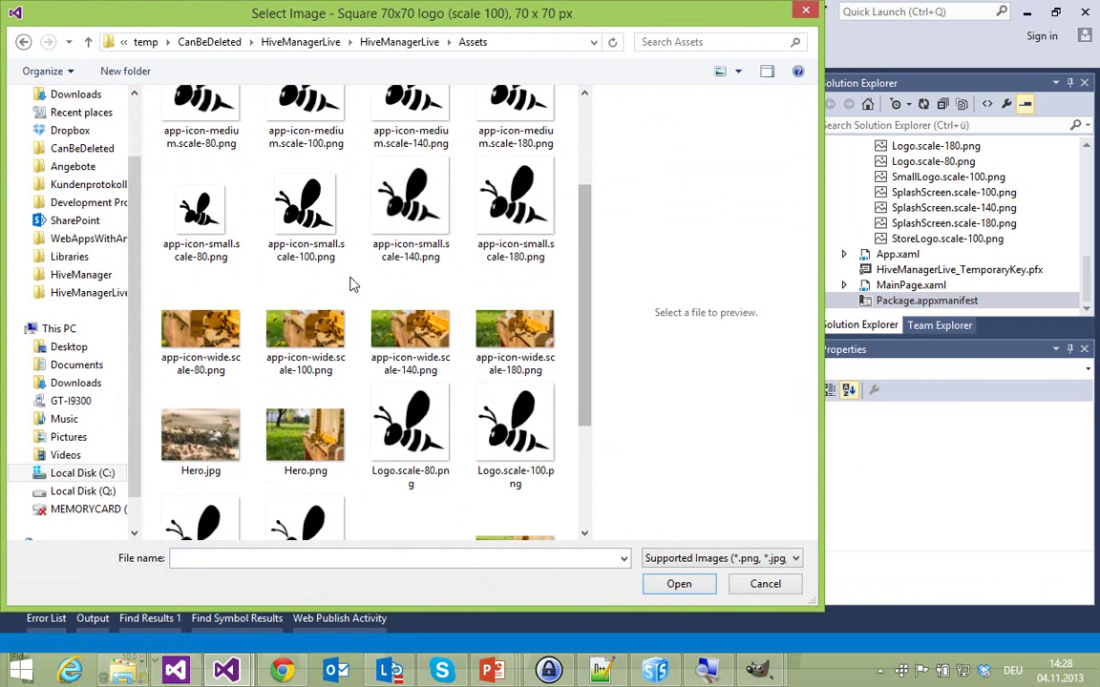
pyautogui.click(305, 206)
pyautogui.click(678, 590)
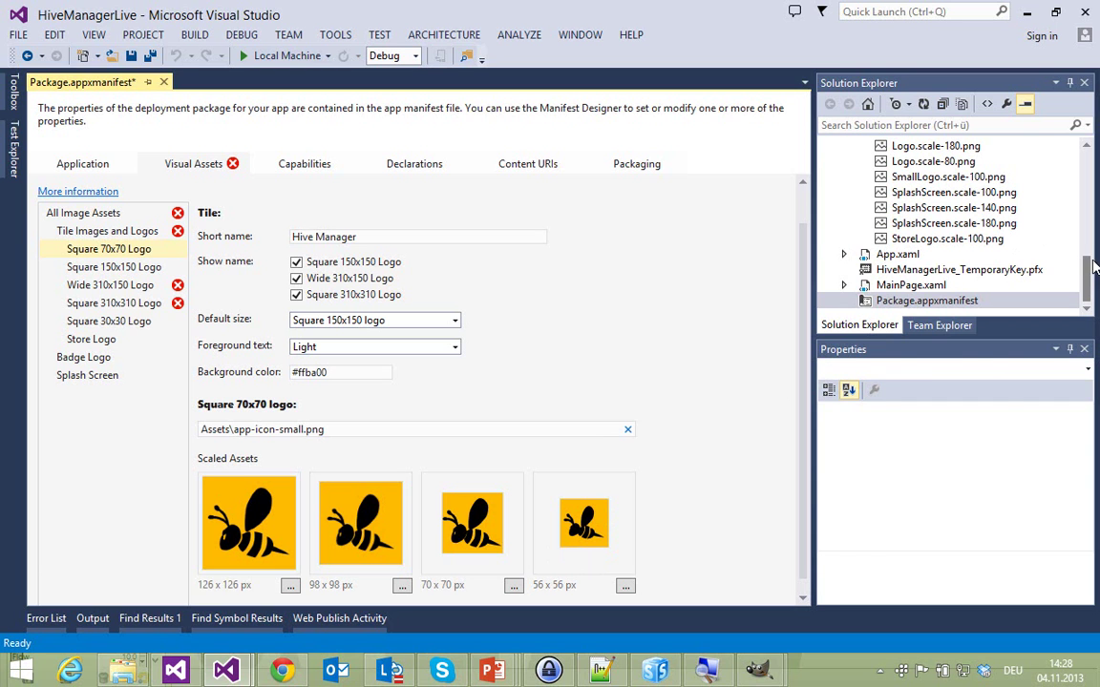
pyautogui.moveTo(1088, 281); pyautogui.dragTo(1050, 218)
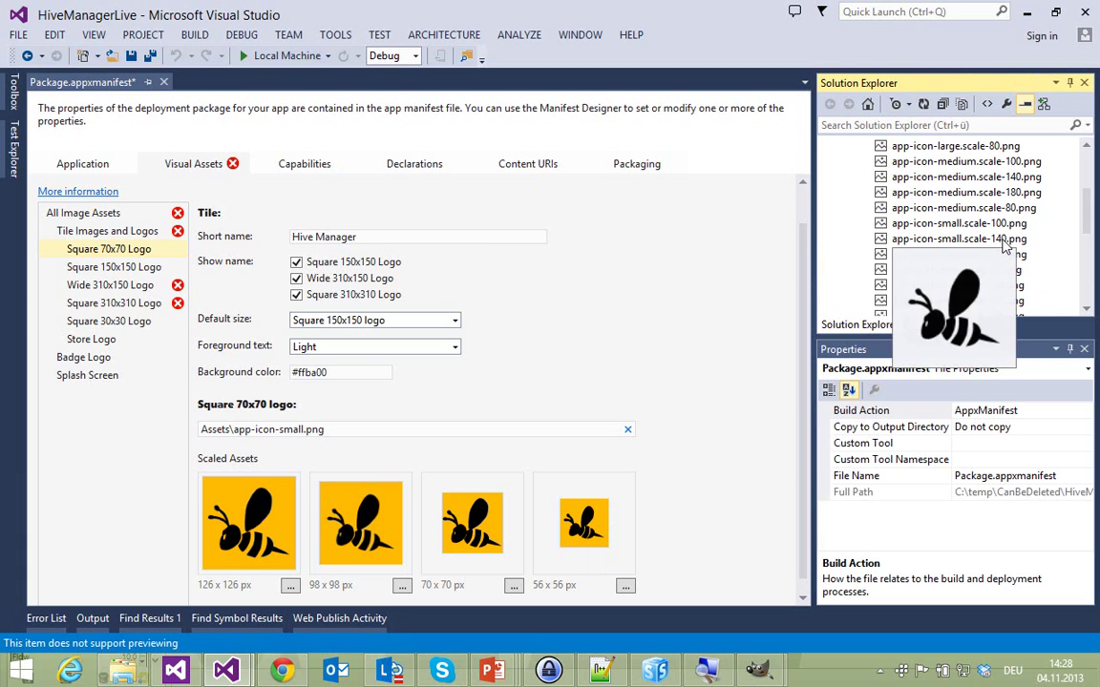
# Check the Square 150x150 logo, and assign app-icon-wide.scale-100.png as the scale 100 Wide 310x150 logo
pyautogui.moveTo(1006, 277)
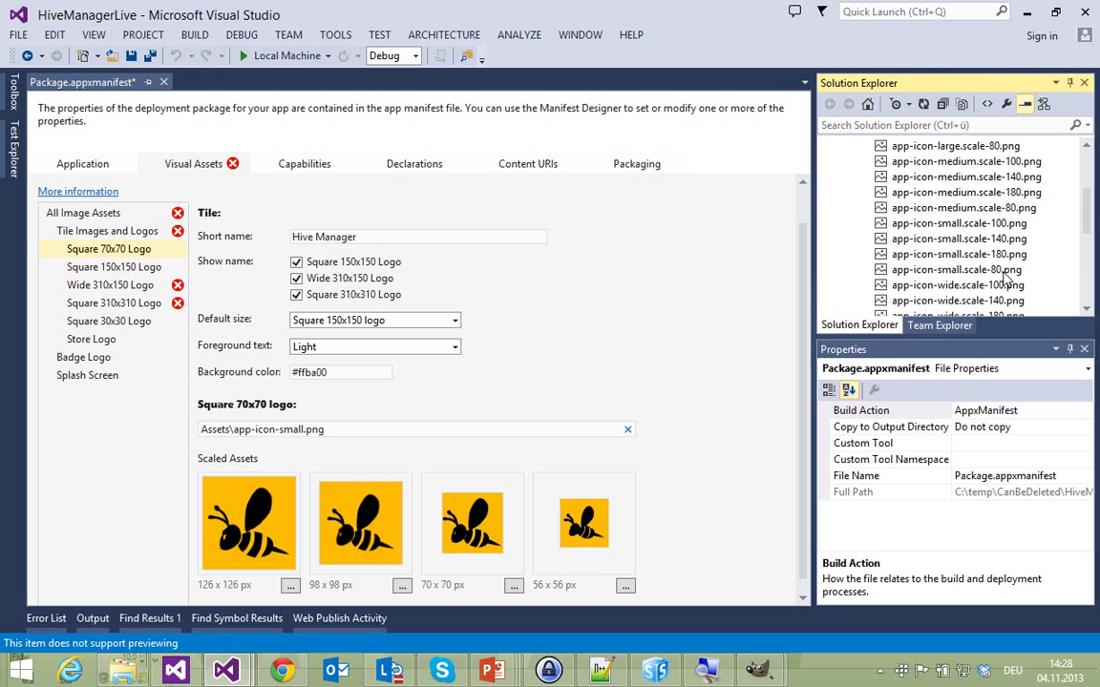
pyautogui.click(169, 269)
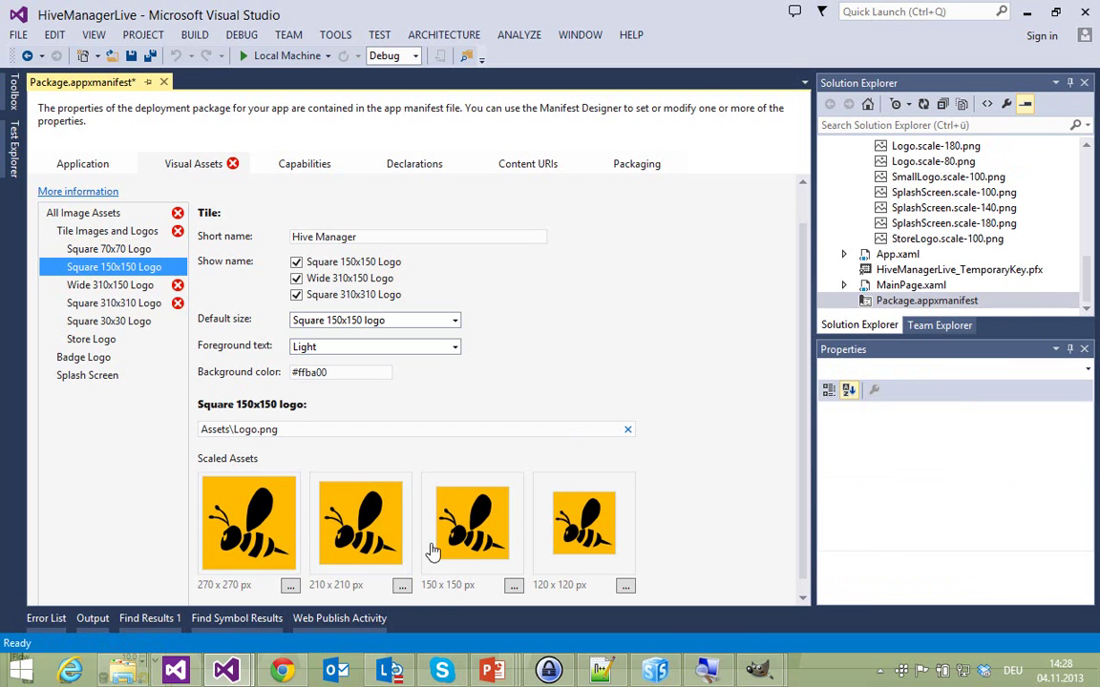
pyautogui.click(144, 288)
pyautogui.click(513, 585)
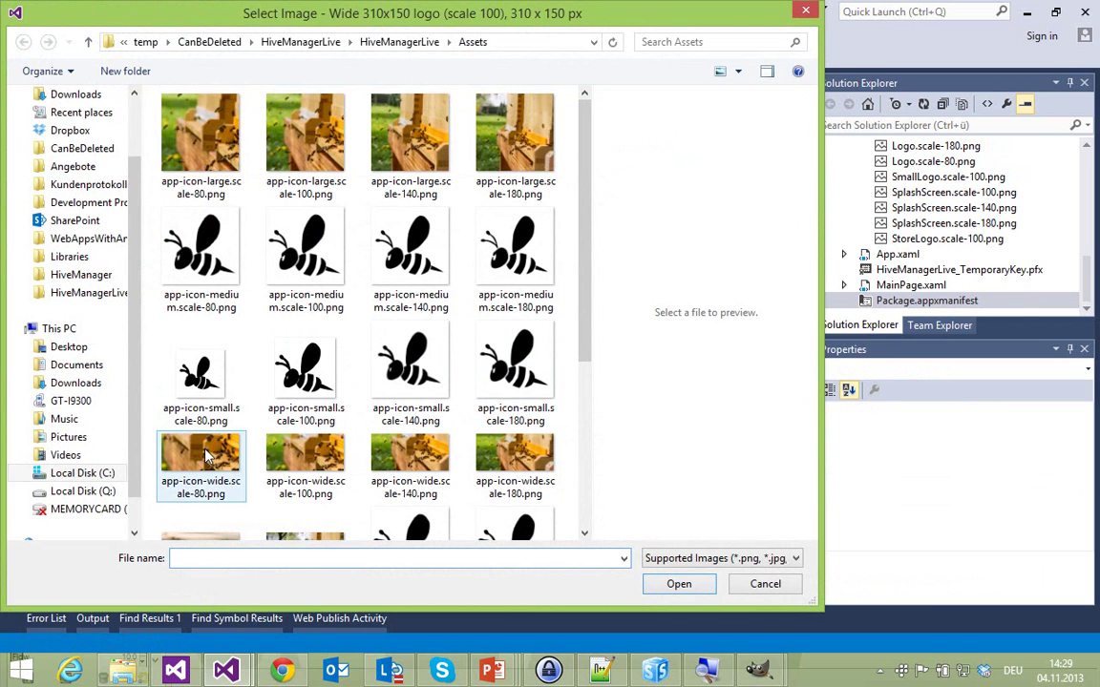
pyautogui.moveTo(408, 25); pyautogui.dragTo(556, 23)
pyautogui.click(455, 472)
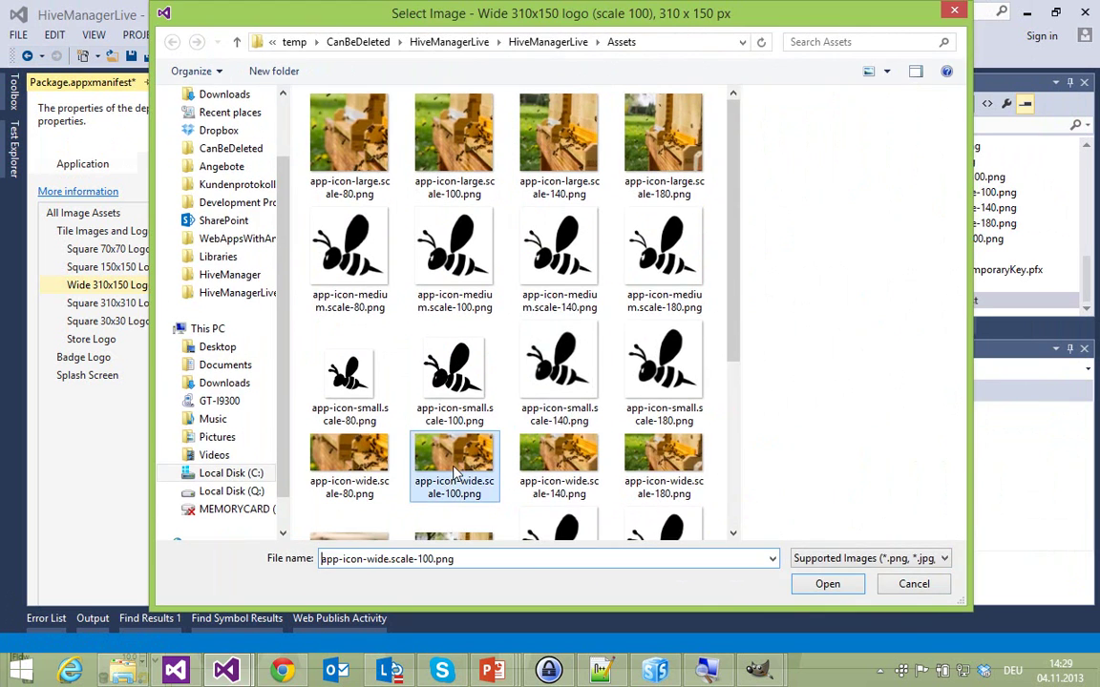
pyautogui.doubleClick(454, 473)
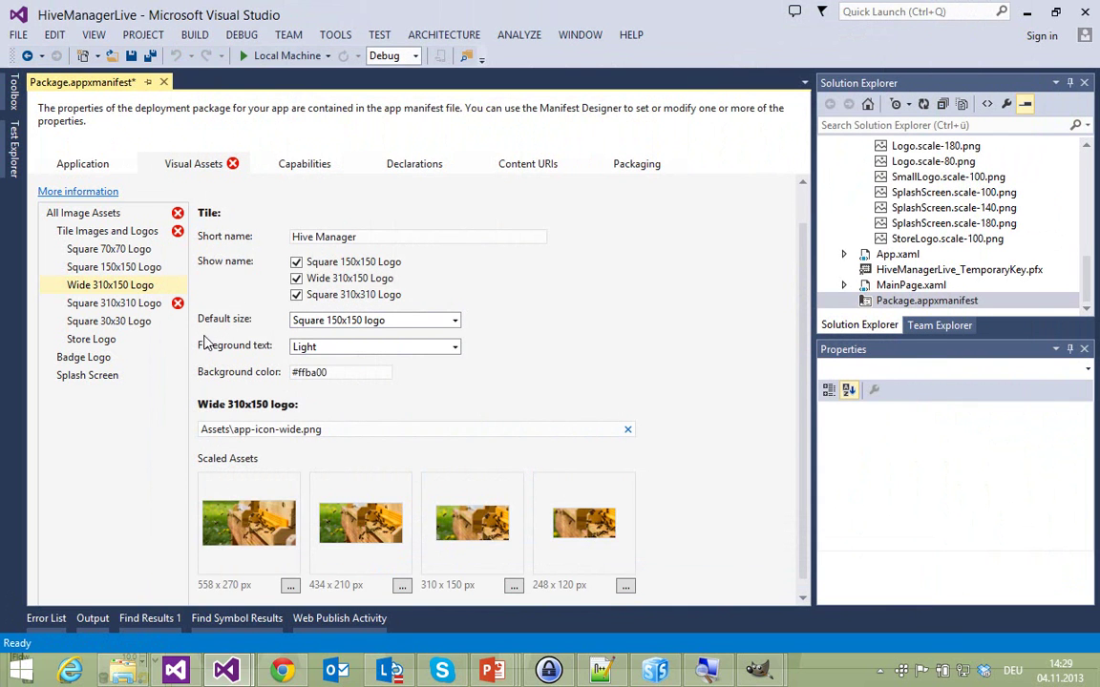
# Assign app-icon-large.scale-100.png as the scale 100 Square 310x310 logo, and show the tile images and logos overview
pyautogui.click(143, 303)
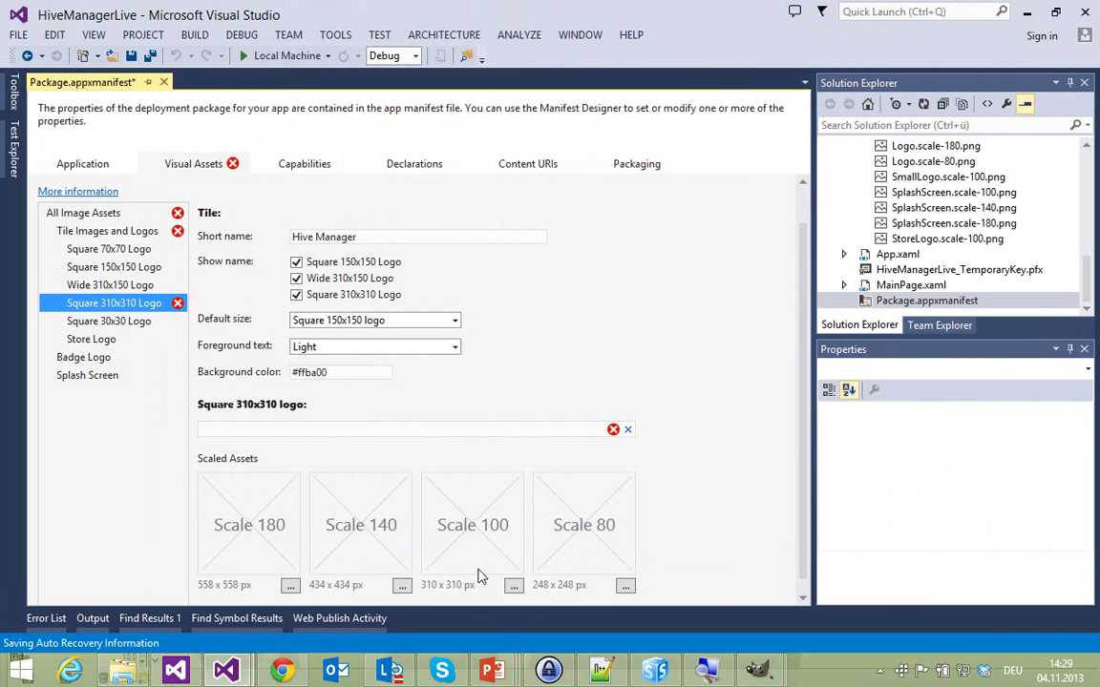
pyautogui.click(513, 585)
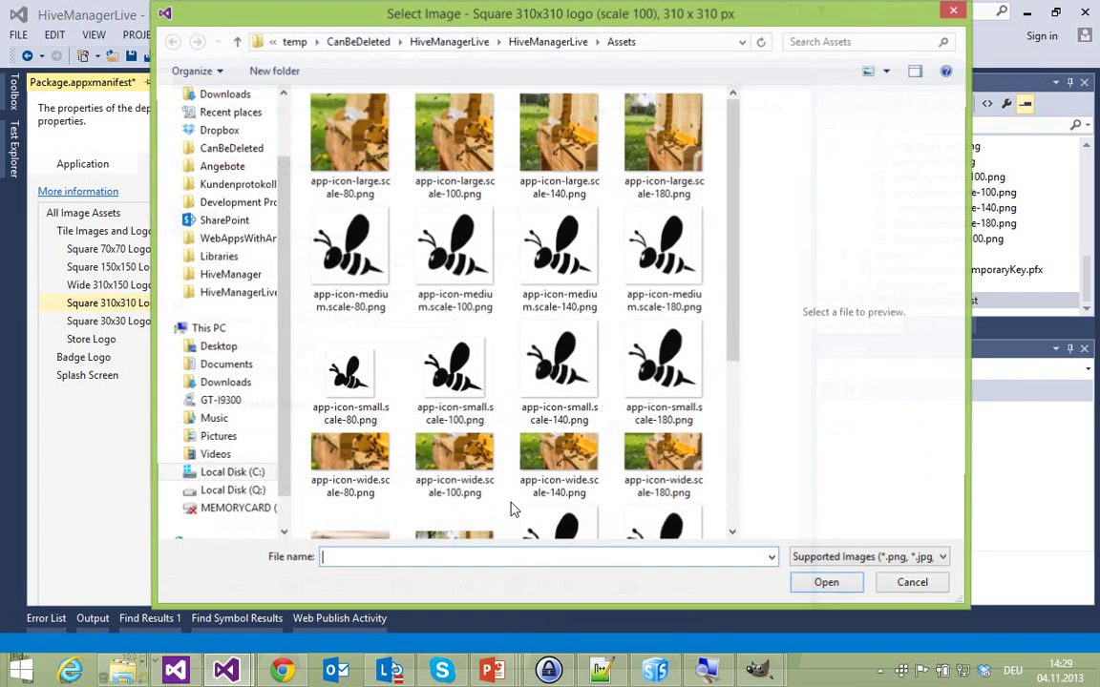
pyautogui.doubleClick(448, 143)
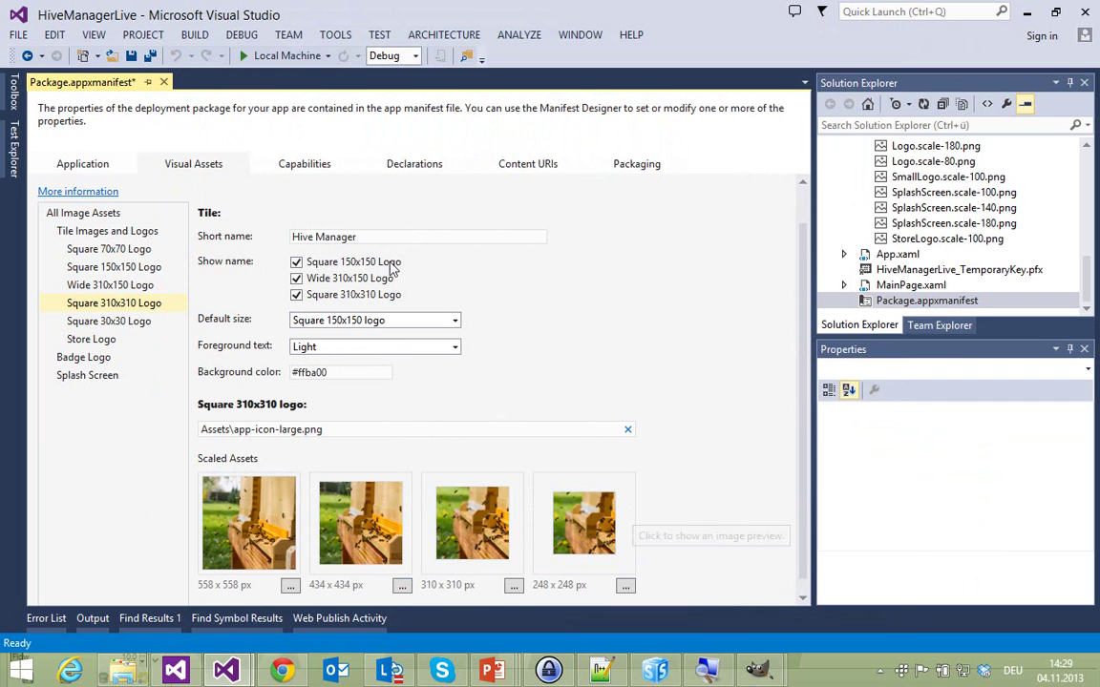
pyautogui.click(145, 232)
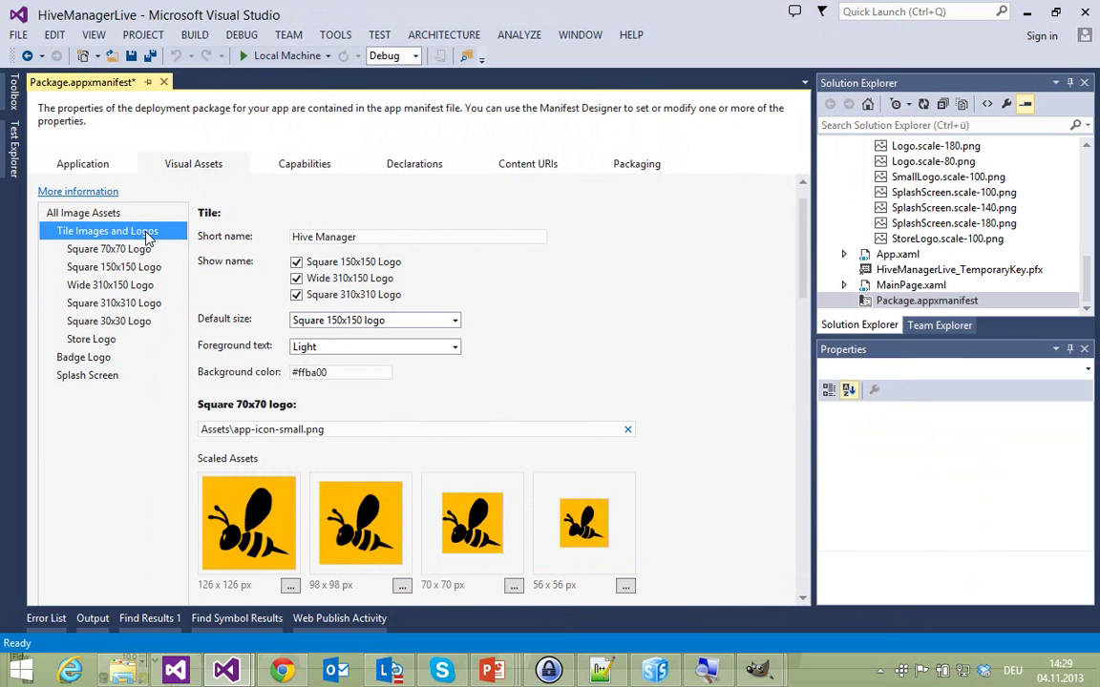
# Try to assign Logo.scale-100.png as the scale 100 Store logo
pyautogui.click(135, 339)
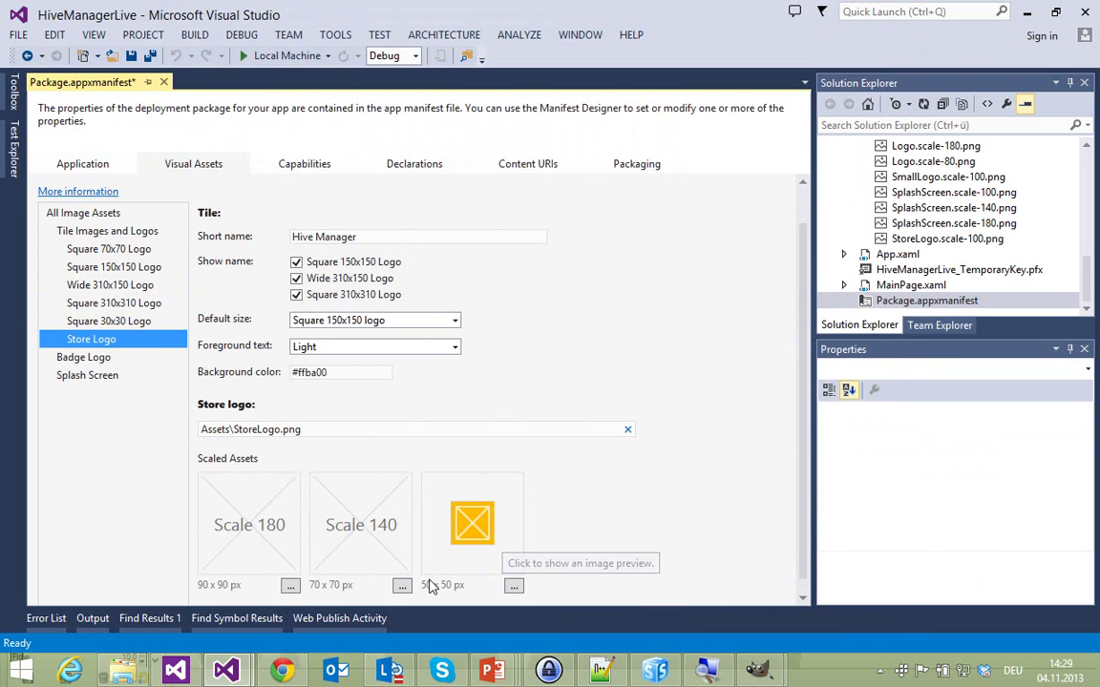
pyautogui.click(512, 585)
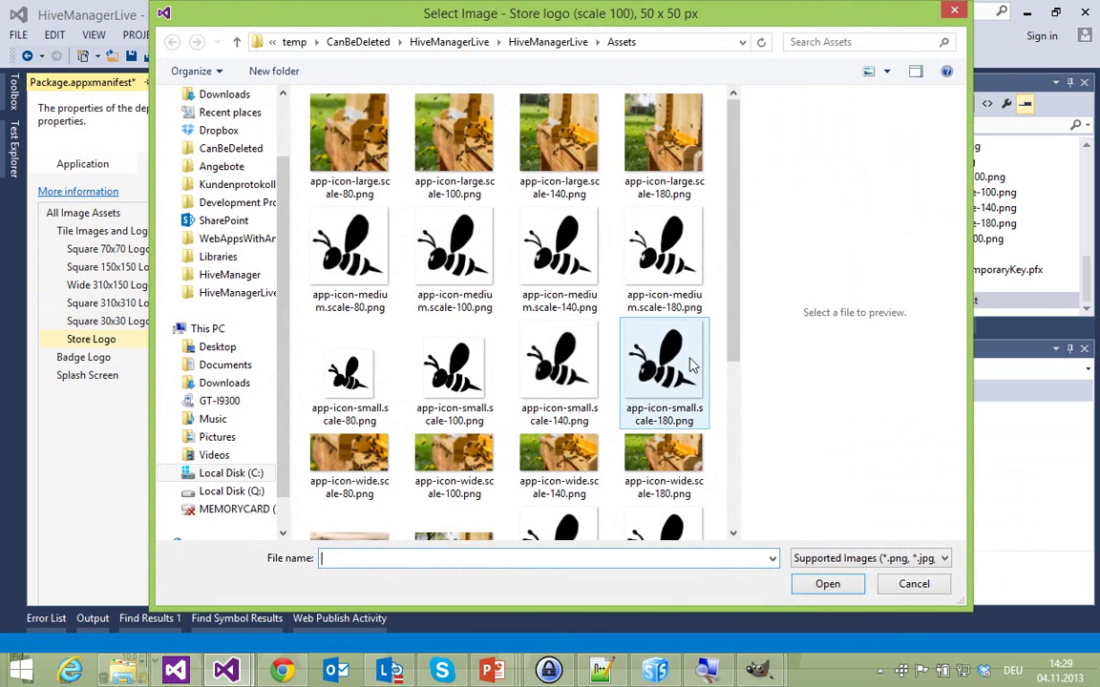
pyautogui.moveTo(729, 374); pyautogui.dragTo(738, 531)
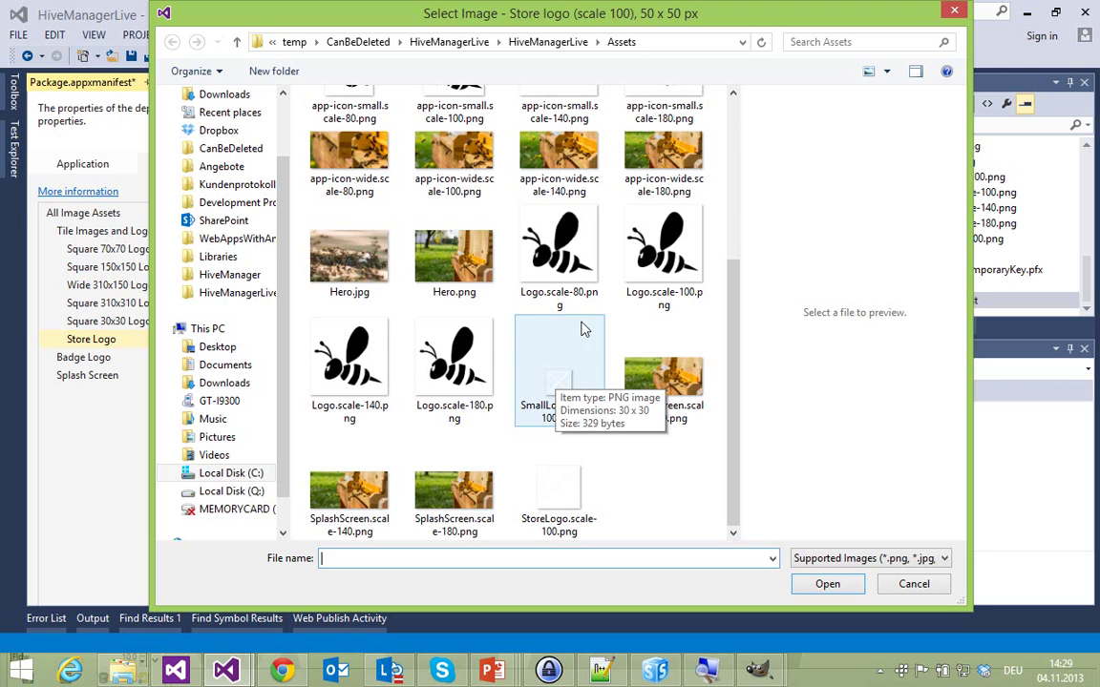
pyautogui.doubleClick(658, 270)
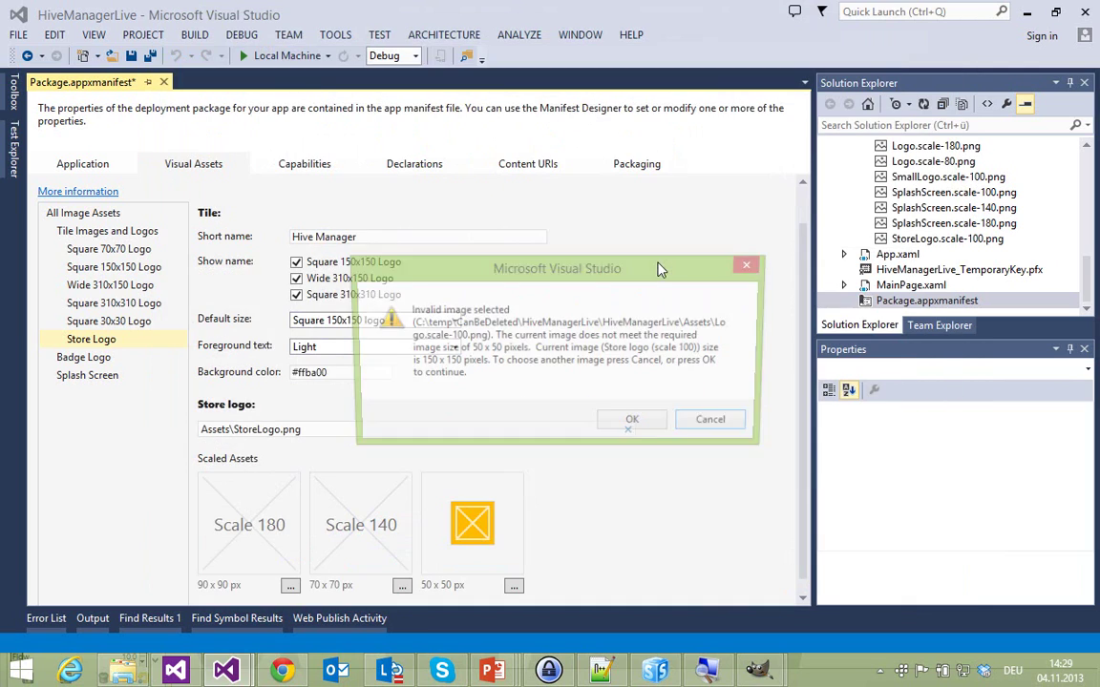
pyautogui.press('Escape')
pyautogui.press('Escape')
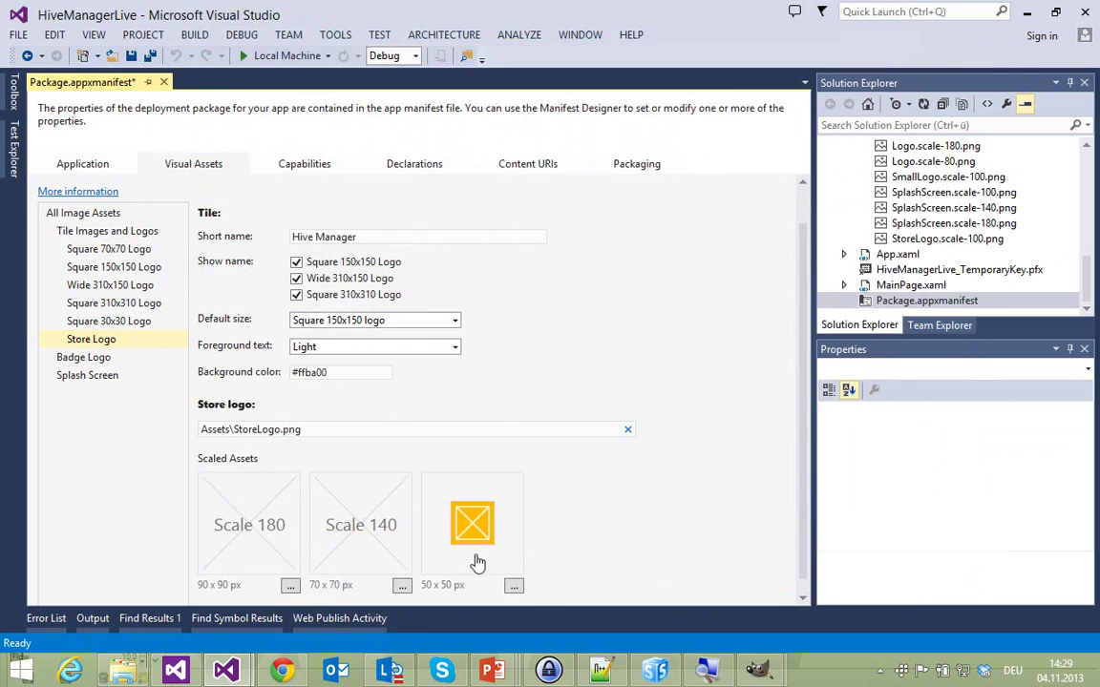
# Try to assign Logo.scale-80.png as the scale 100 Store logo instead
pyautogui.click(518, 587)
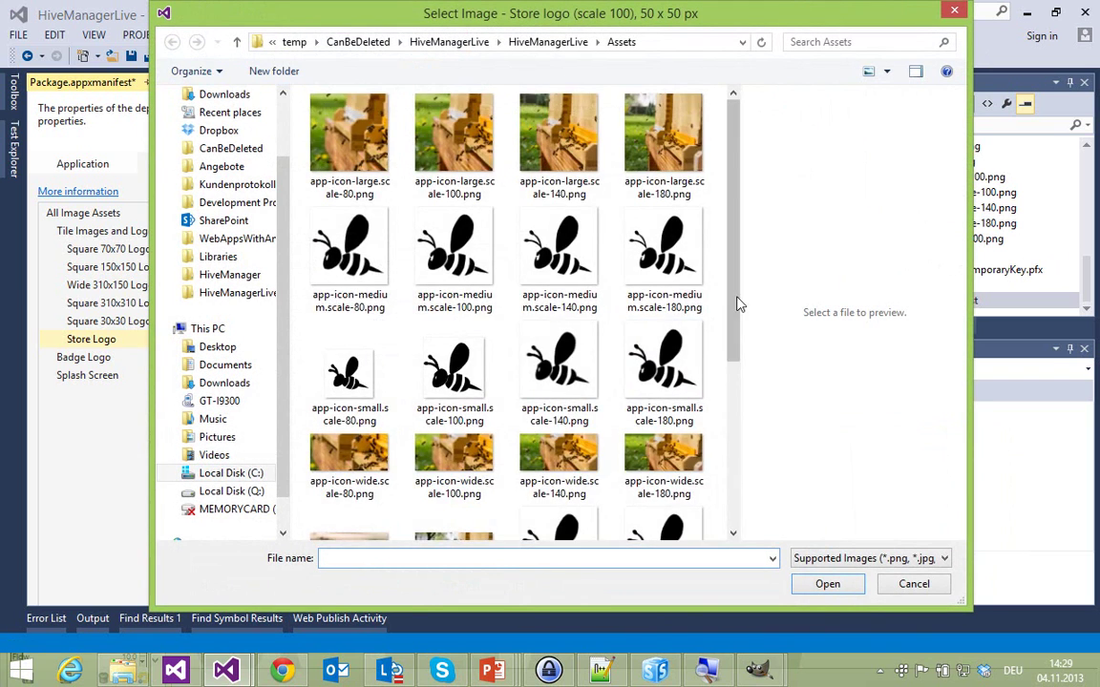
pyautogui.scroll(-3, 733, 310)
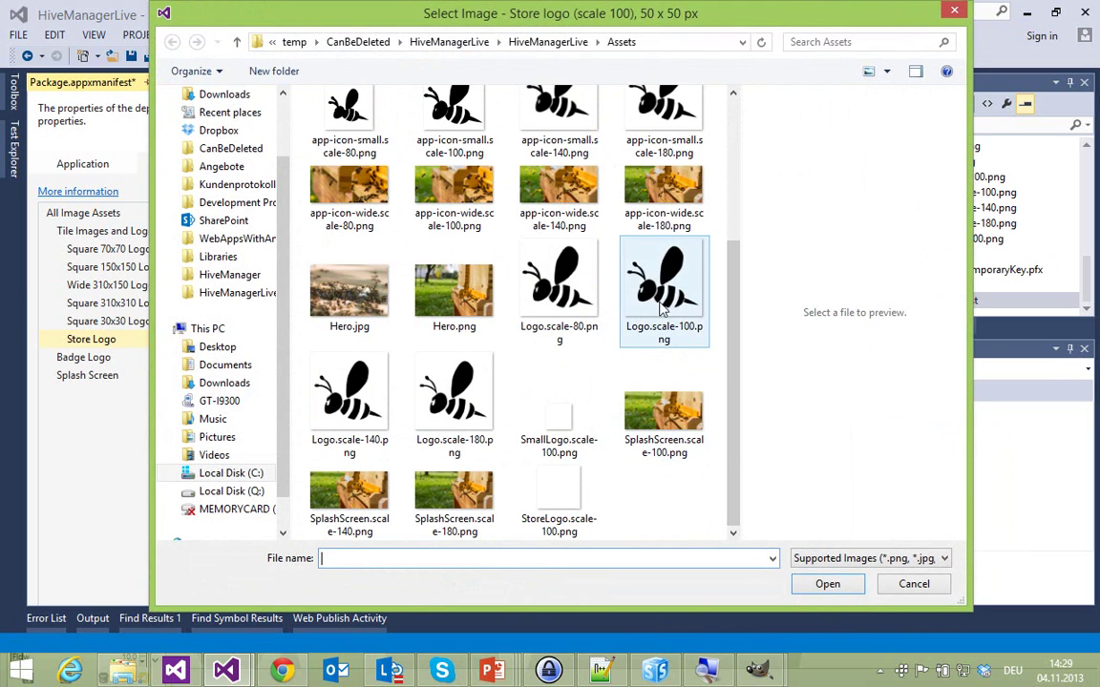
pyautogui.doubleClick(563, 315)
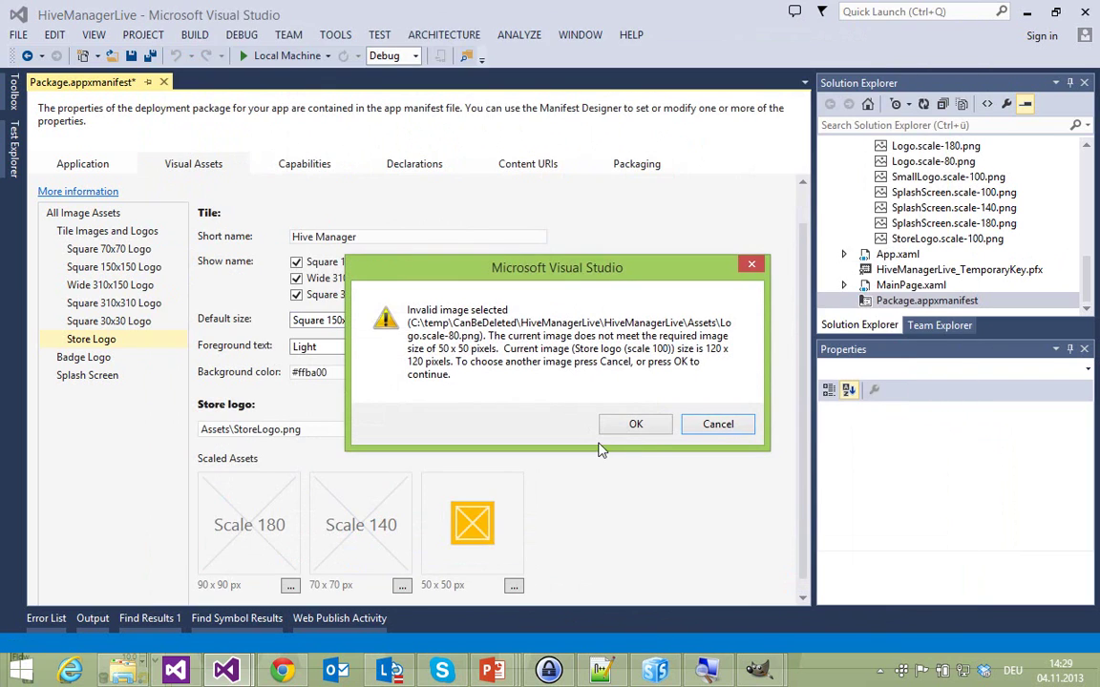
pyautogui.click(718, 425)
pyautogui.press('Escape')
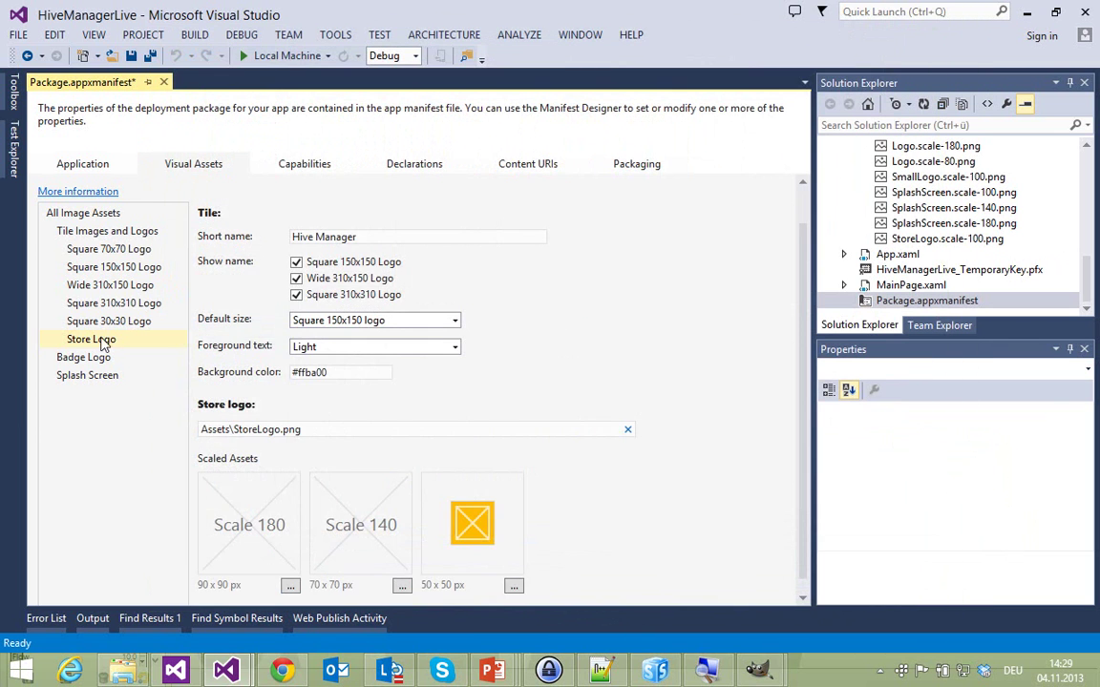
# Show the Splash Screen image settings, run the app with debugging to view its launch, and stop the debug session
pyautogui.click(96, 376)
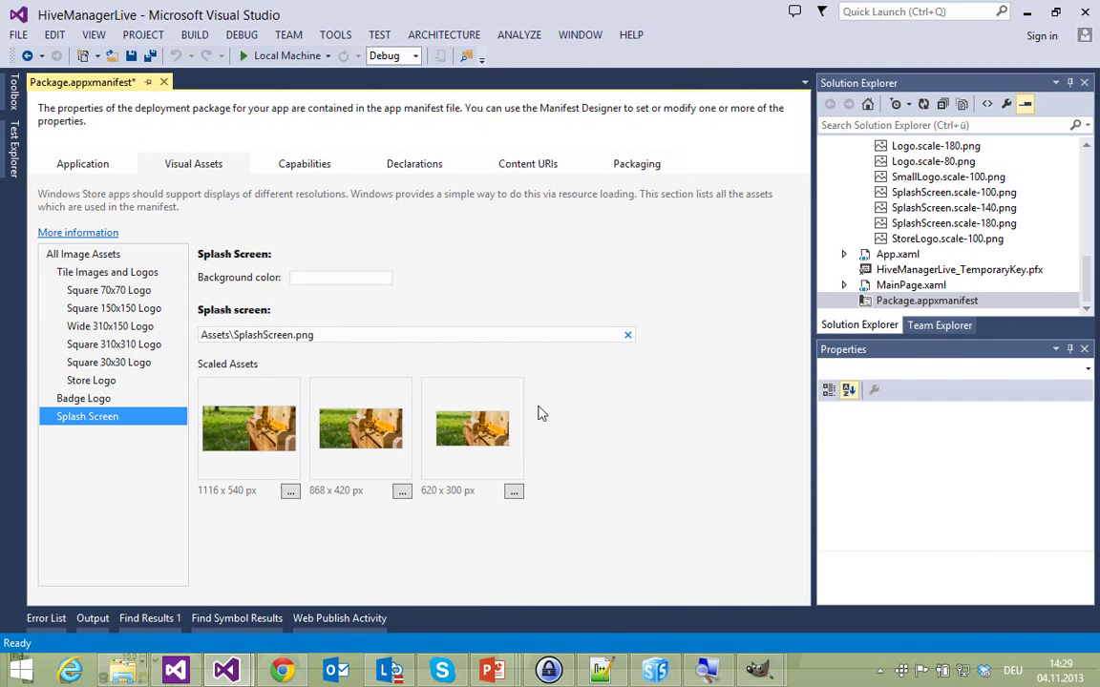
pyautogui.press('F5')
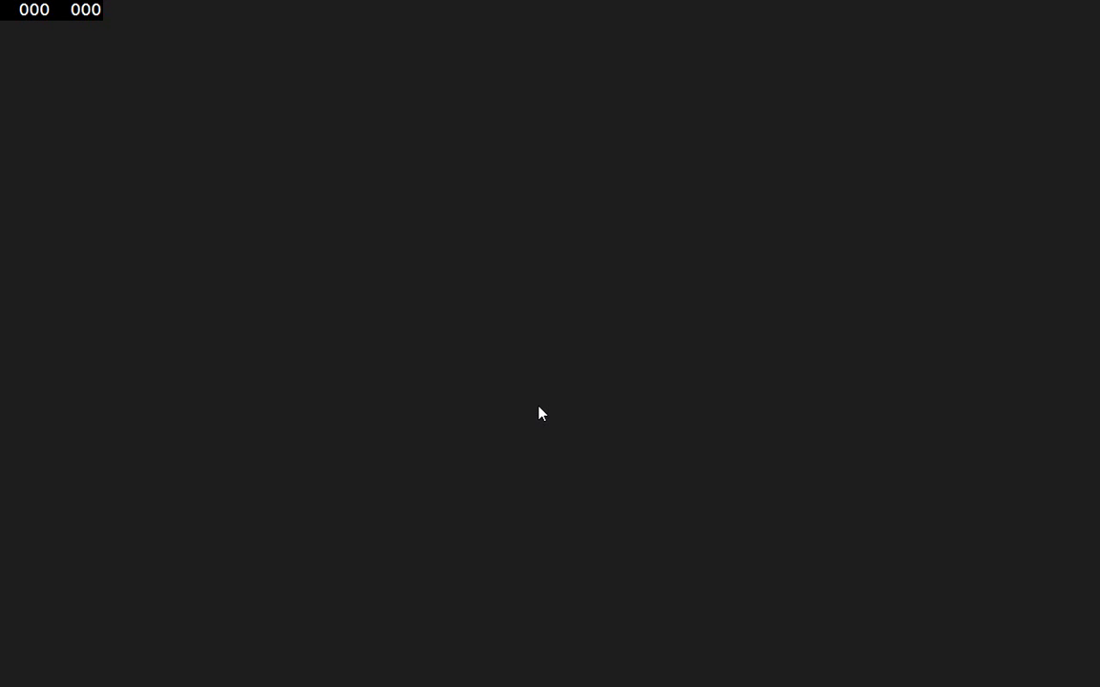
pyautogui.hotkey('alt', 'Tab')
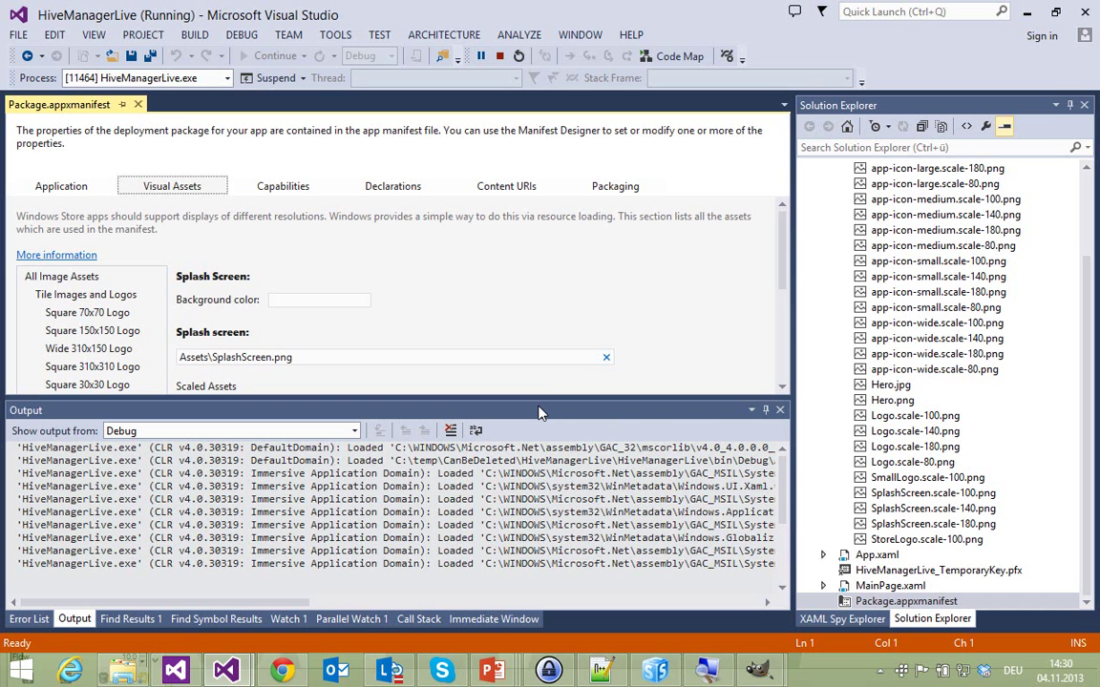
pyautogui.click(500, 56)
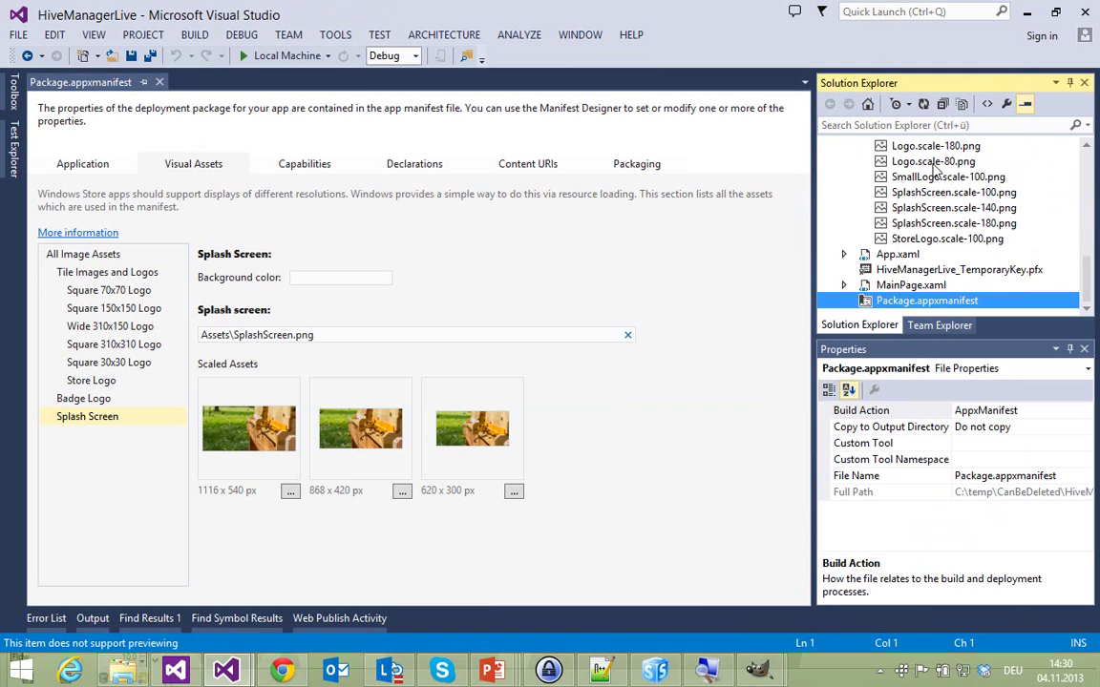
# Deploy the HiveManagerLive (Windows 8.1) project
pyautogui.scroll(7, 935, 167)
pyautogui.rightClick(869, 161)
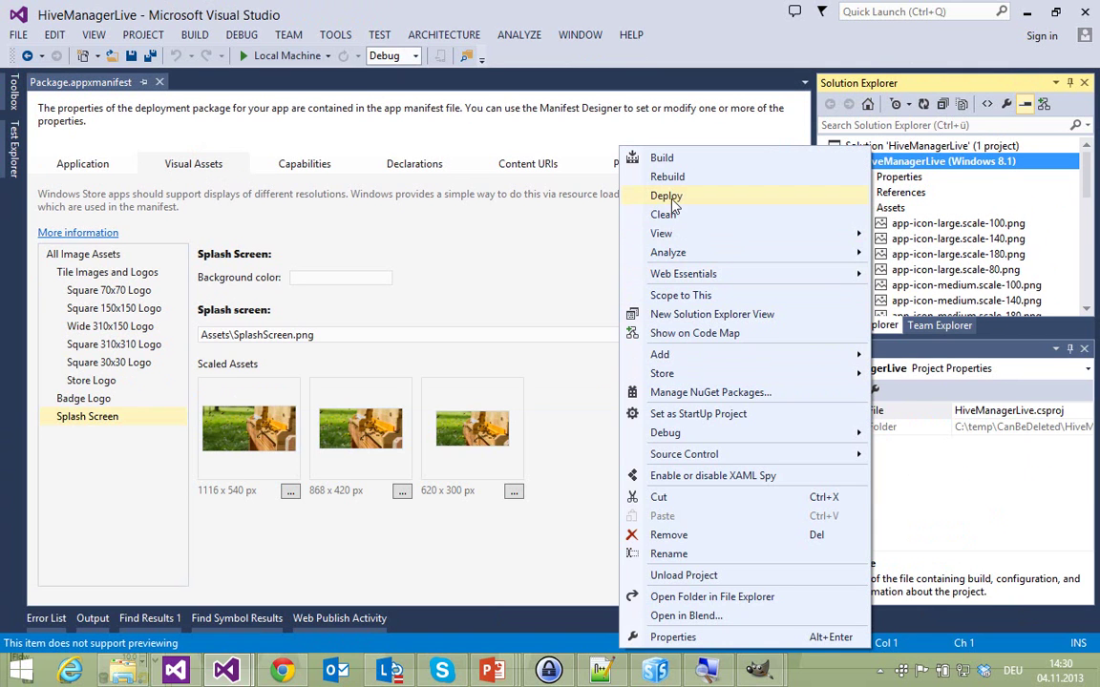
pyautogui.click(667, 196)
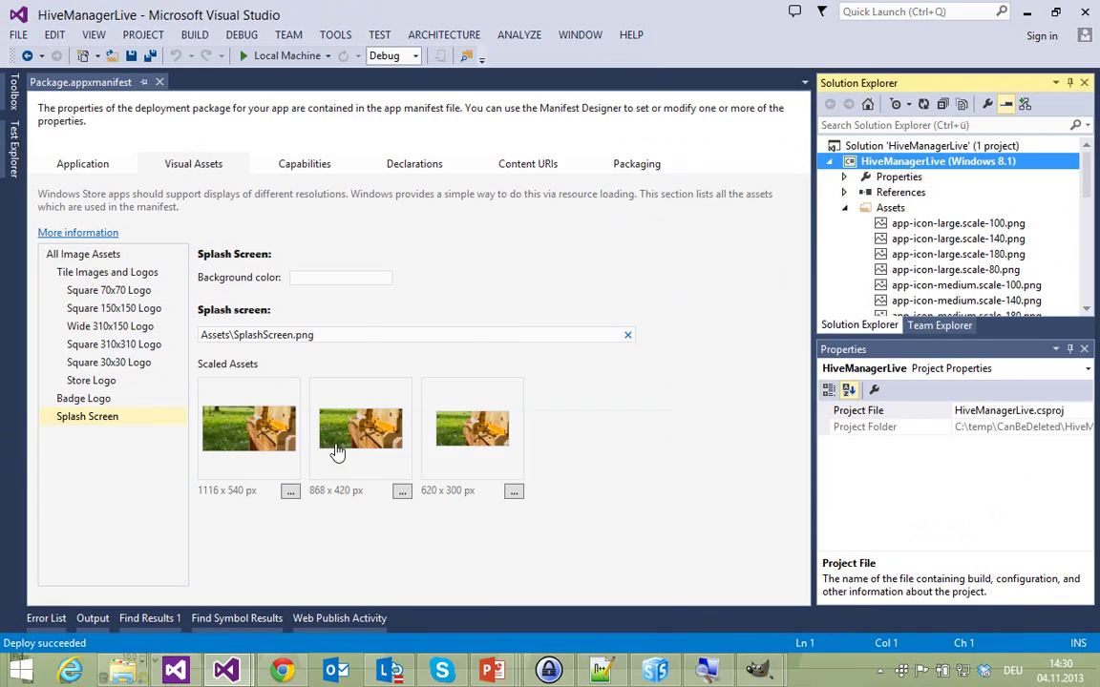
# Switch to the Windows Start screen and resize the Hive Manager tile to Medium
pyautogui.press('super')
pyautogui.moveTo(299, 679); pyautogui.dragTo(1095, 665)
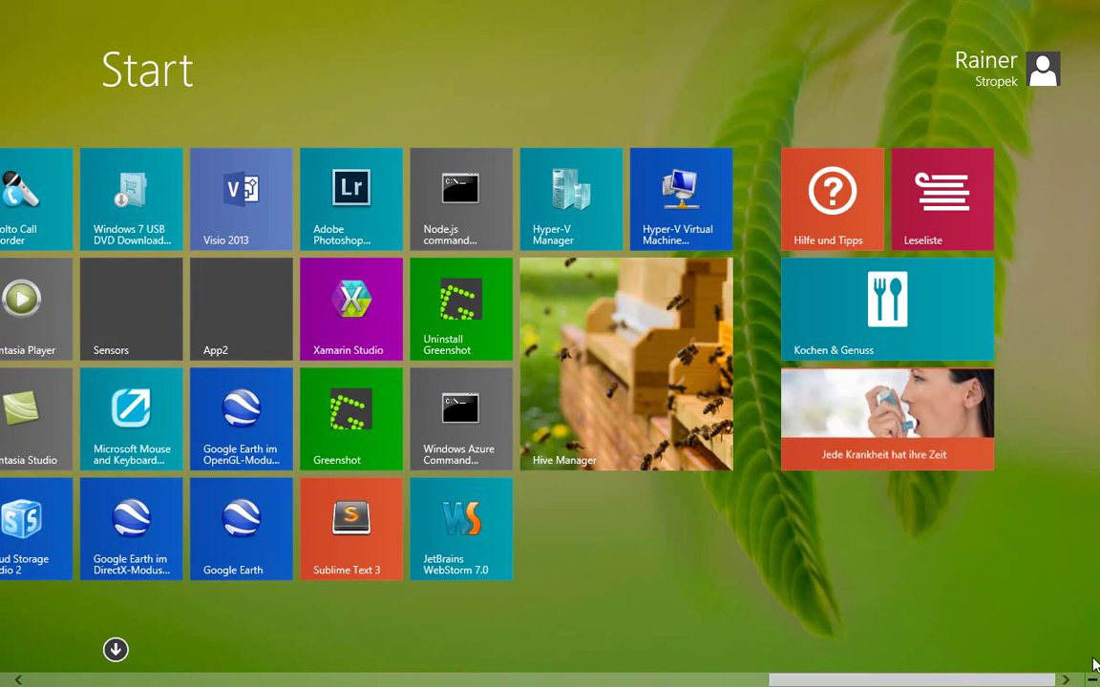
pyautogui.rightClick(662, 433)
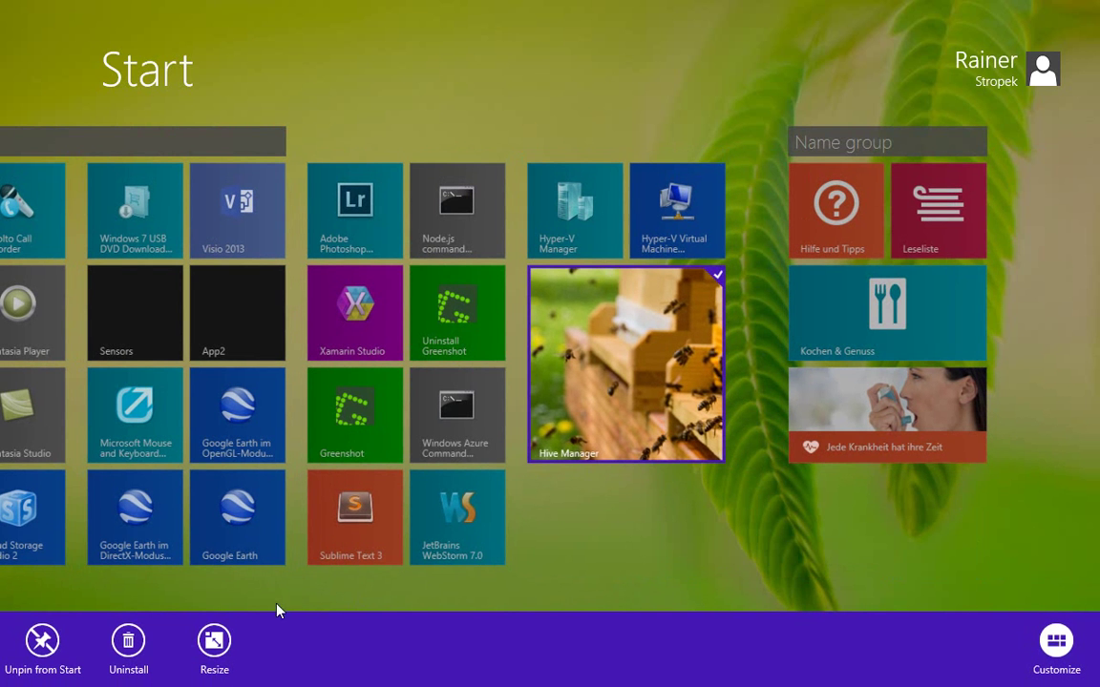
pyautogui.click(219, 640)
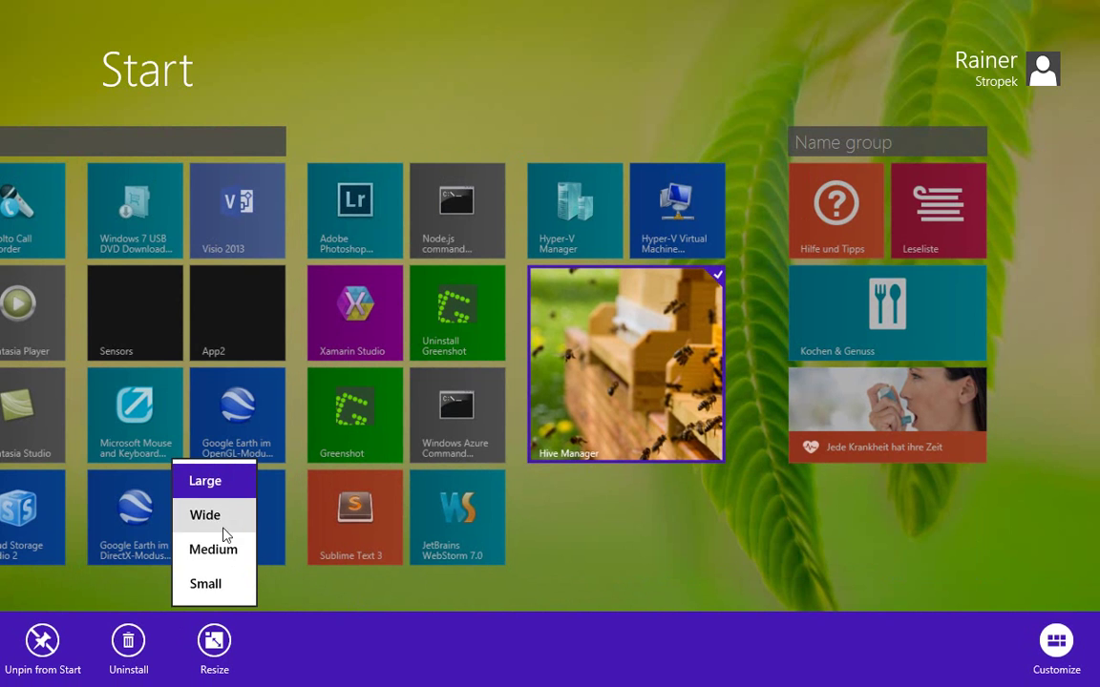
pyautogui.click(226, 556)
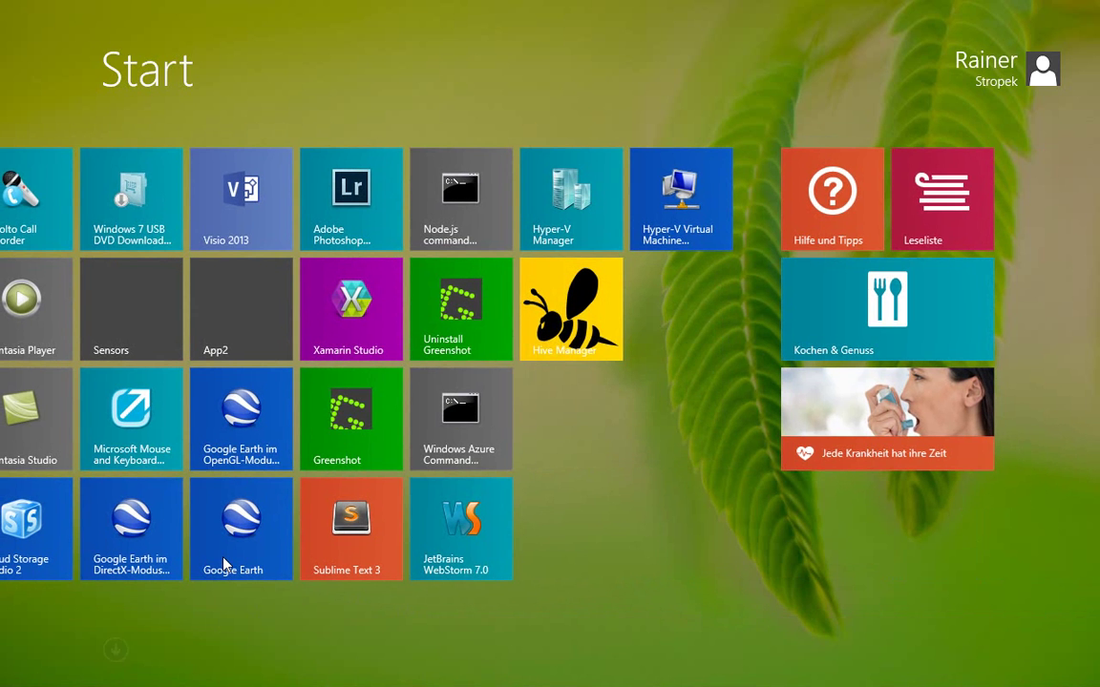
# Resize the Hive Manager tile to Small
pyautogui.rightClick(552, 322)
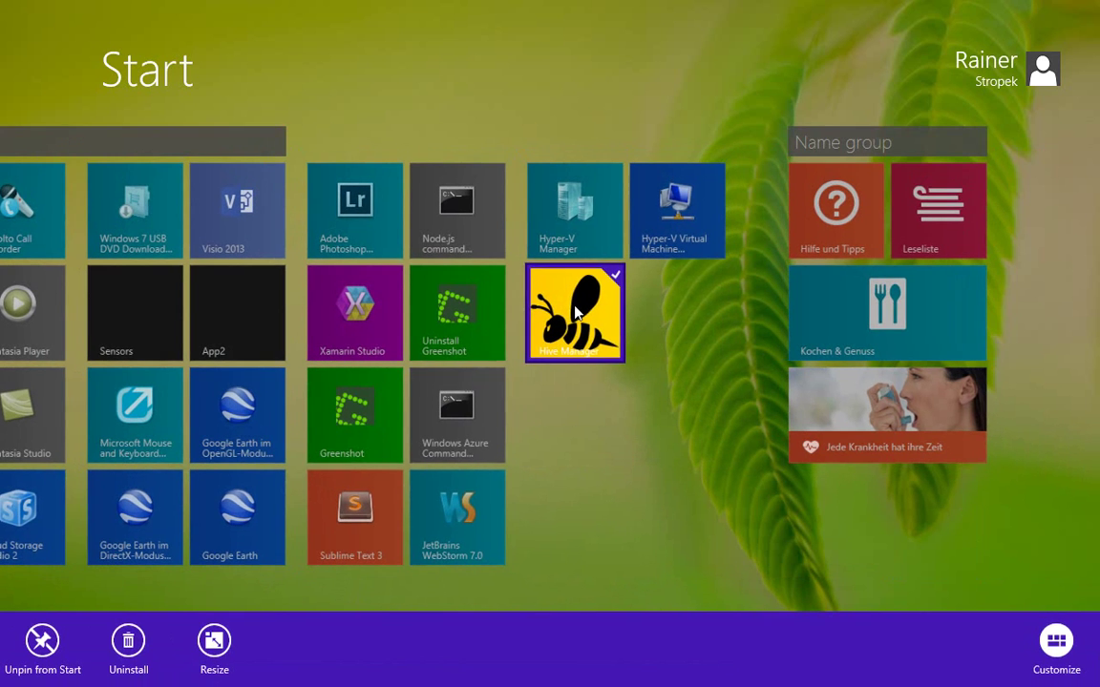
pyautogui.click(215, 642)
pyautogui.click(215, 584)
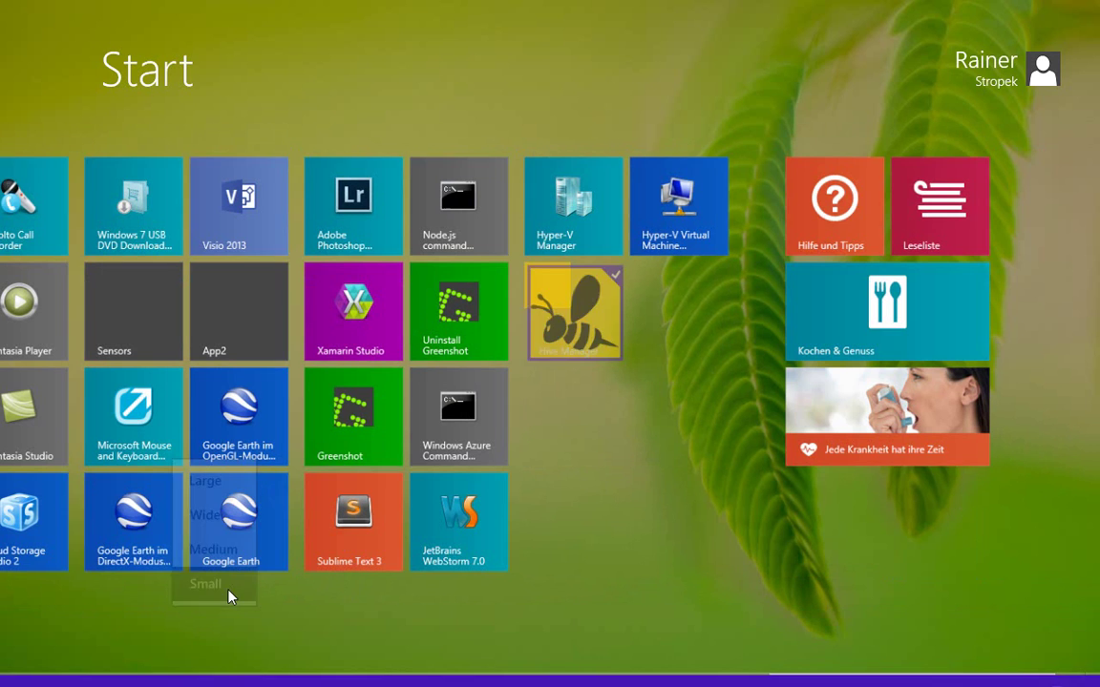
# Resize the Hive Manager tile to Large
pyautogui.rightClick(541, 286)
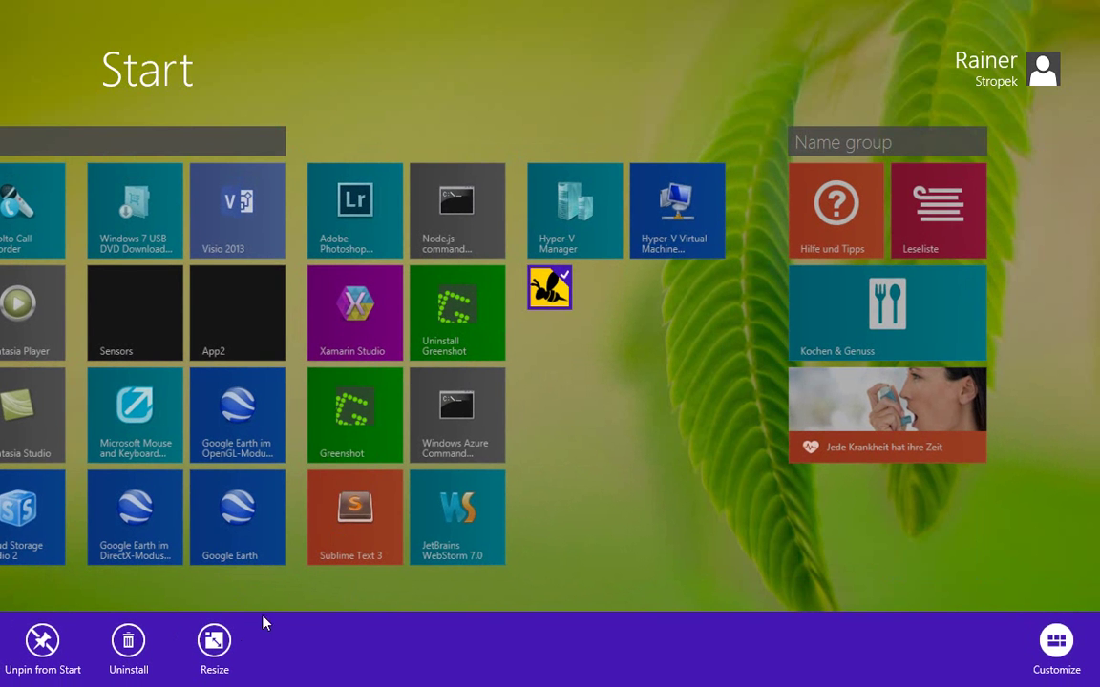
pyautogui.click(218, 657)
pyautogui.click(198, 480)
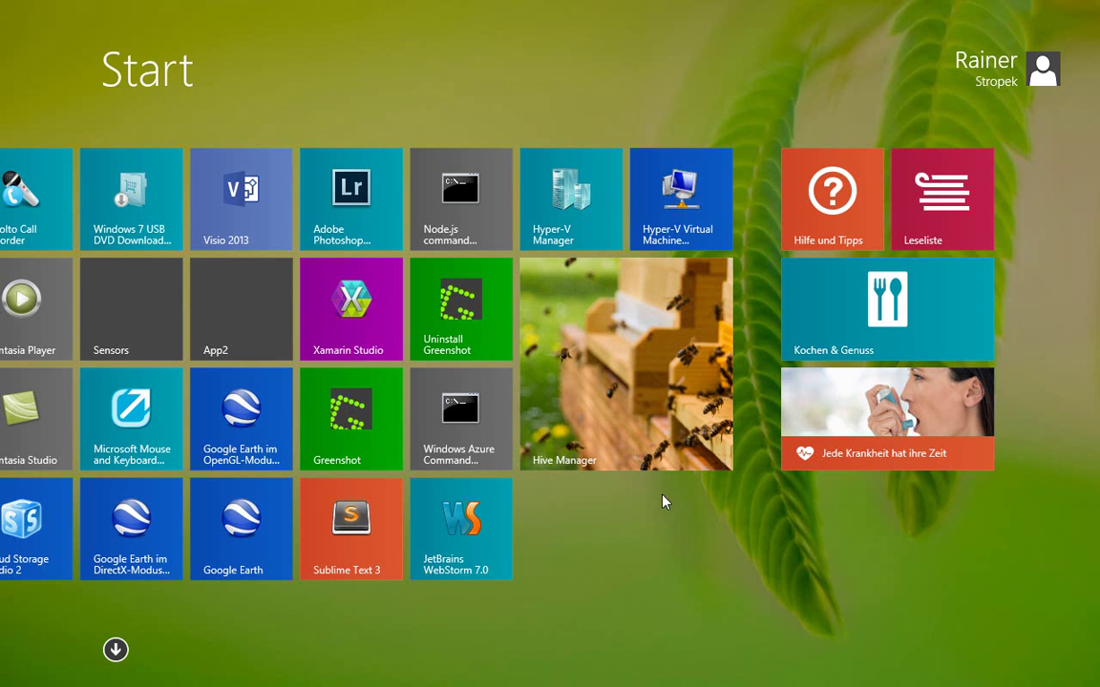
# Switch back to Visual Studio and save all files of the HiveManagerLive solution
pyautogui.hotkey('alt', 'Tab')
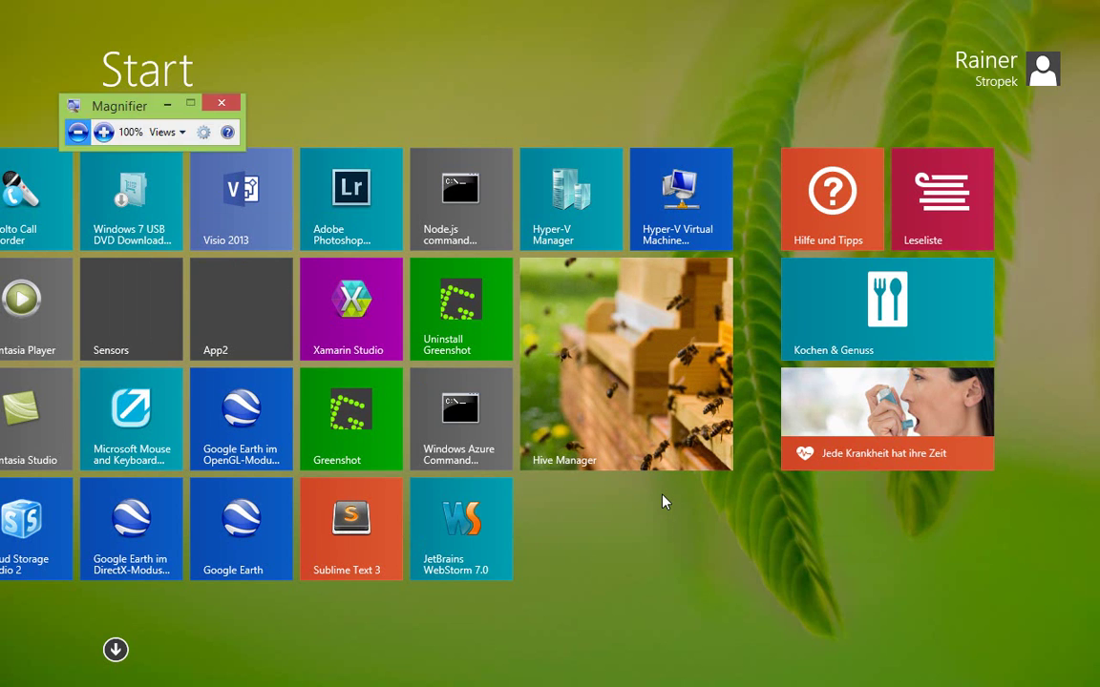
pyautogui.hotkey('alt', 'Tab')
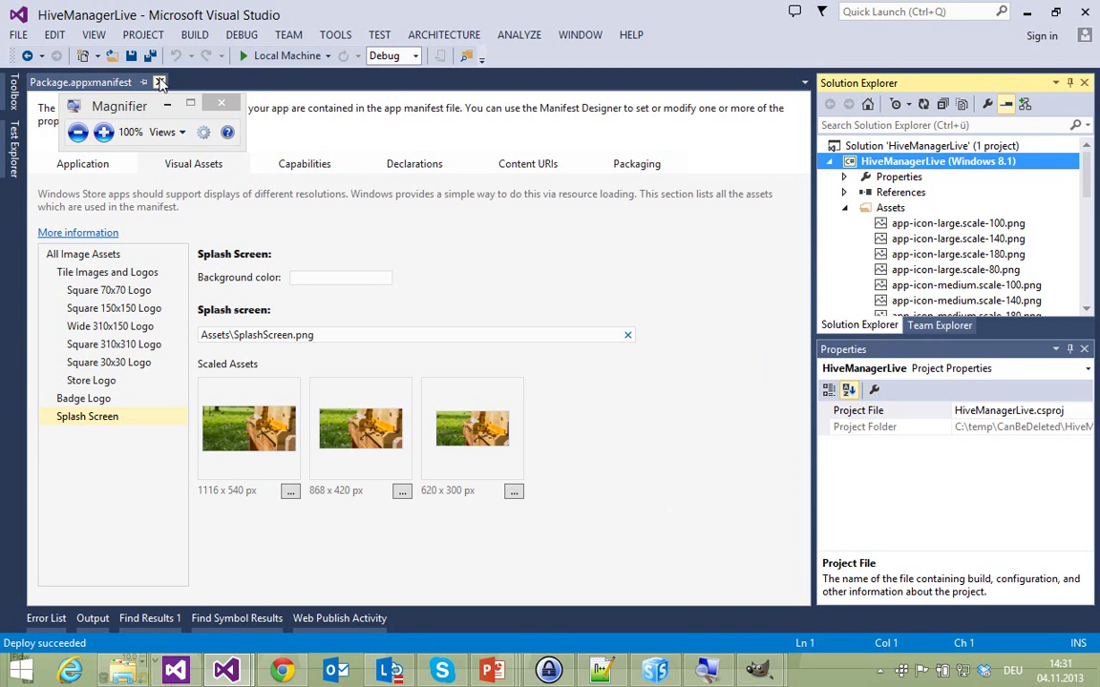
pyautogui.click(150, 57)
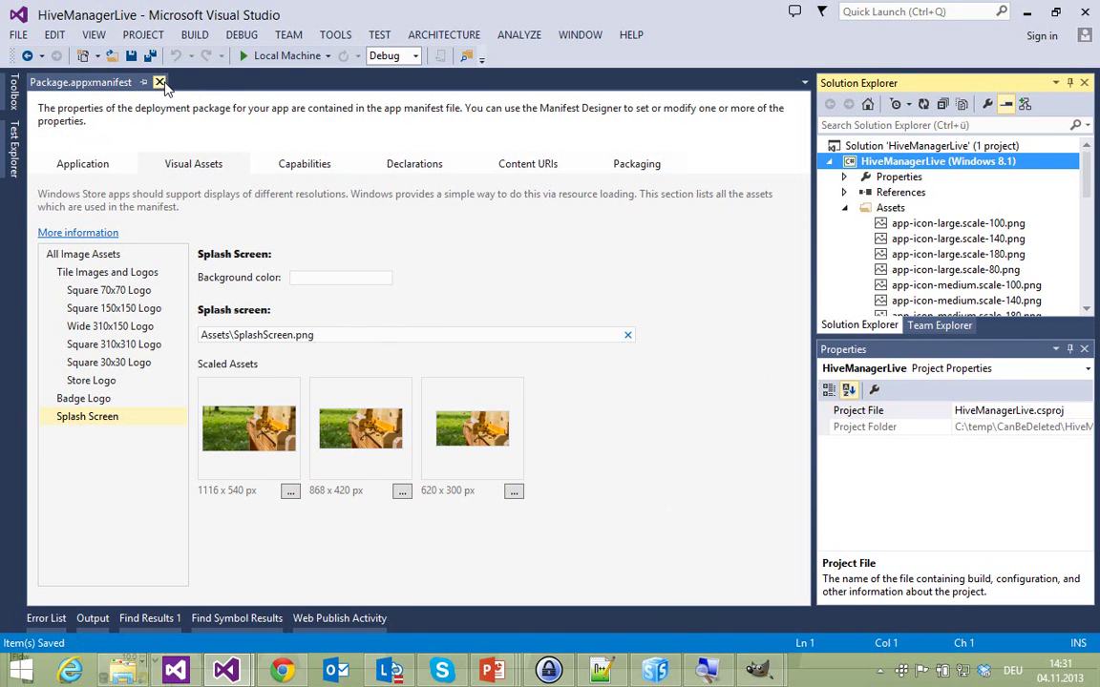
# Close the package manifest designer and collapse the Assets folder of the HiveManagerLive project
pyautogui.click(160, 82)
pyautogui.click(844, 207)
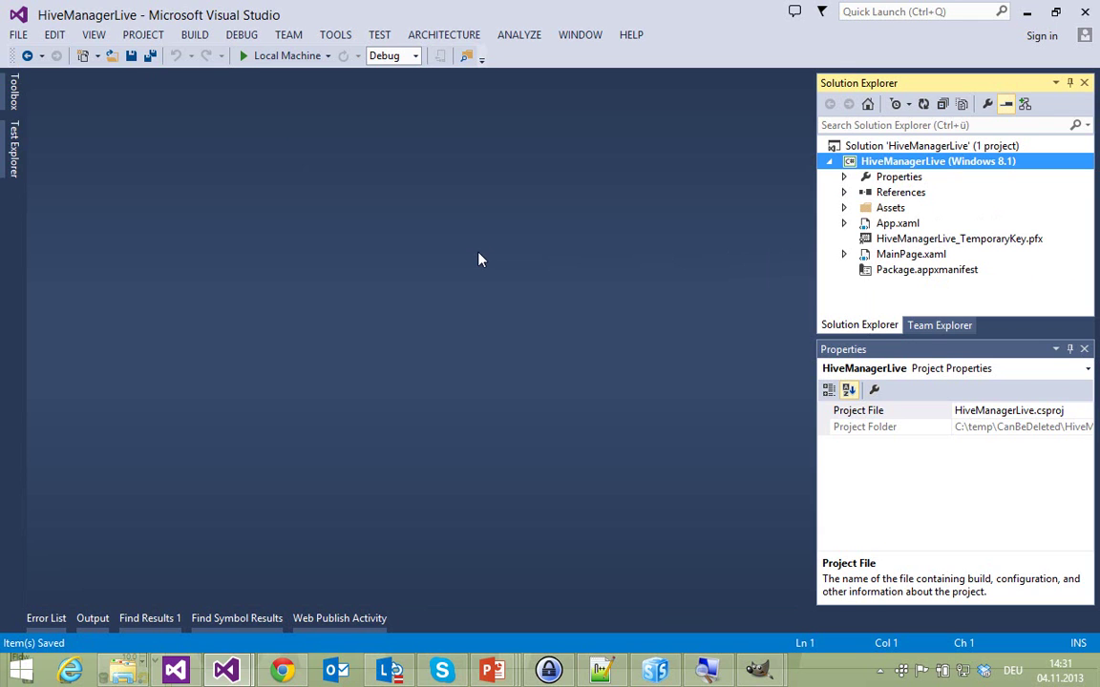
# Launch another instance of Visual Studio 2013 alongside the open HiveManagerLive solution
pyautogui.rightClick(226, 671)
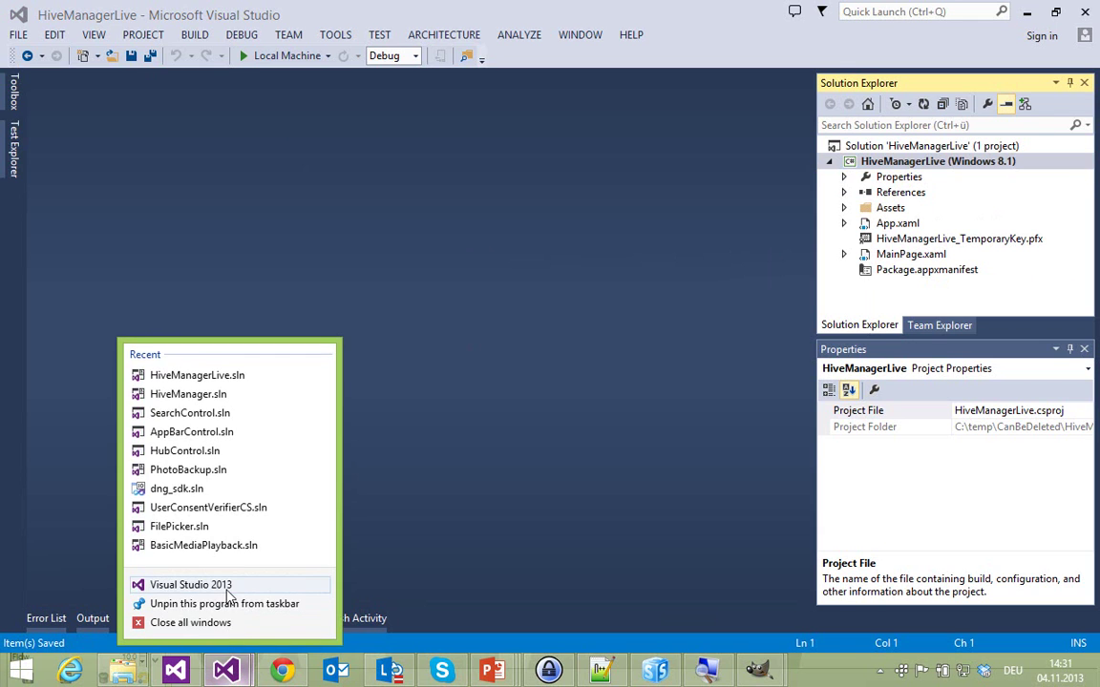
pyautogui.click(208, 582)
# Switch to the Windows Start screen, open the News app and examine its hub layout from the lead story through the Schlagzeilen section
pyautogui.press('super')
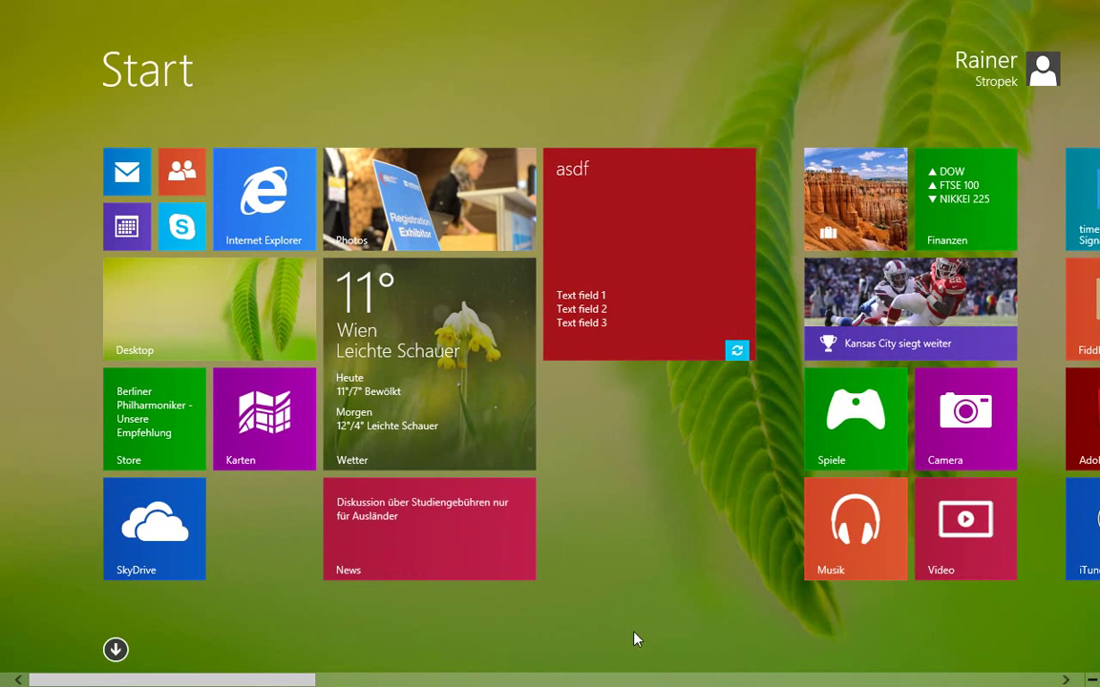
pyautogui.click(400, 560)
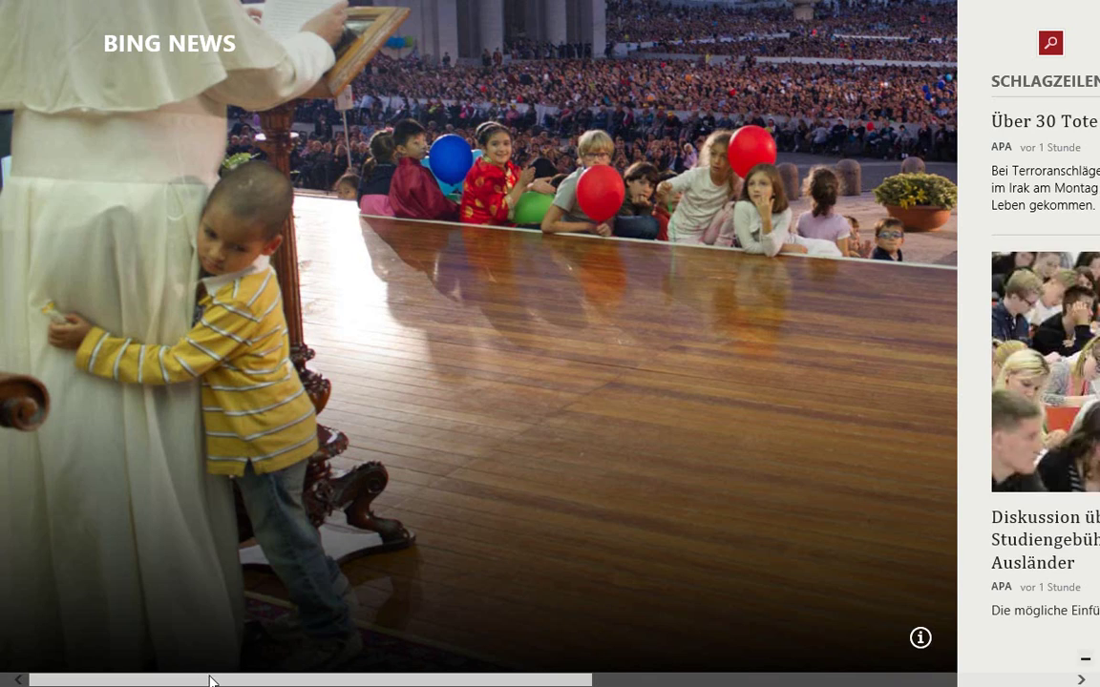
pyautogui.moveTo(208, 680); pyautogui.dragTo(157, 684)
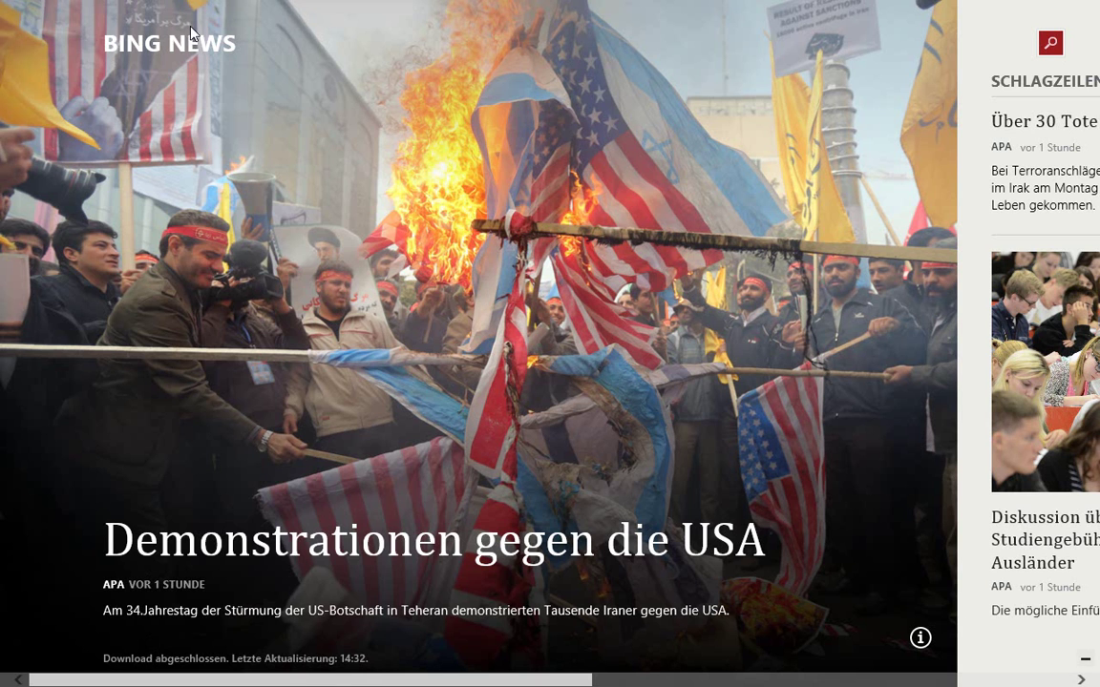
pyautogui.hscroll(5, 252, 482)
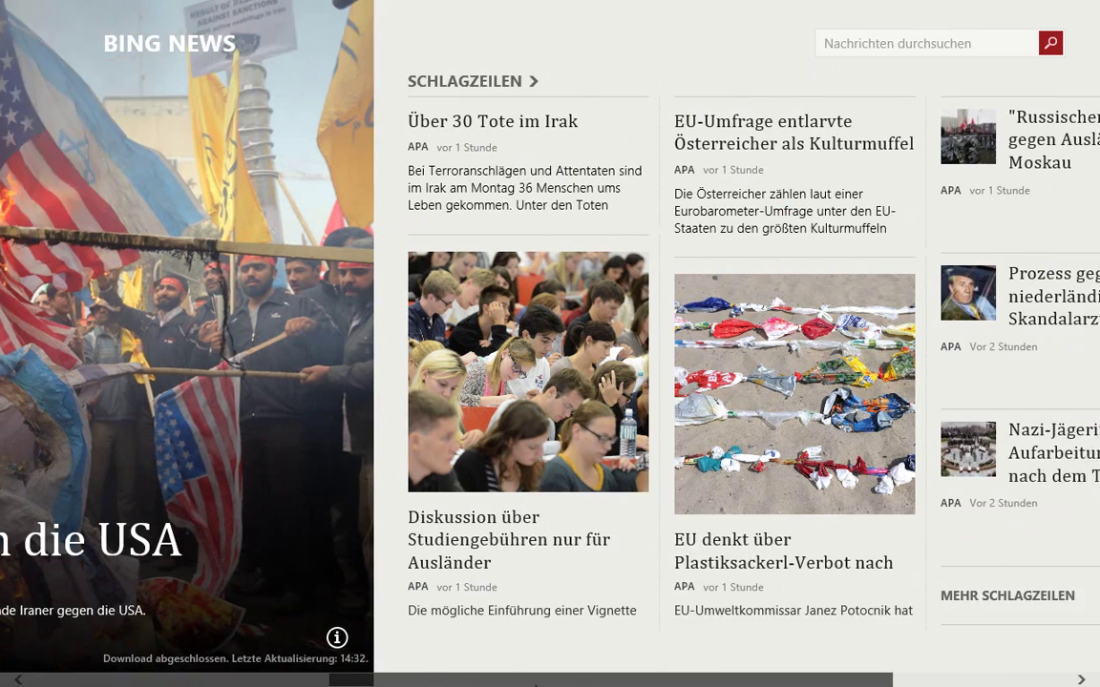
pyautogui.hscroll(2, 535, 684)
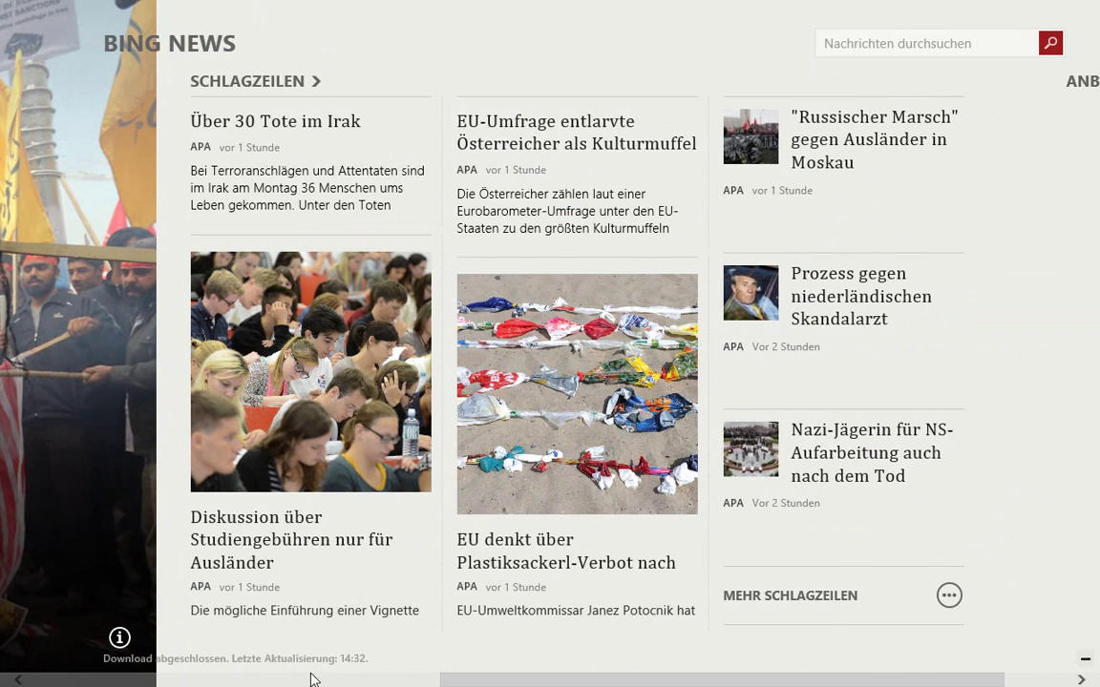